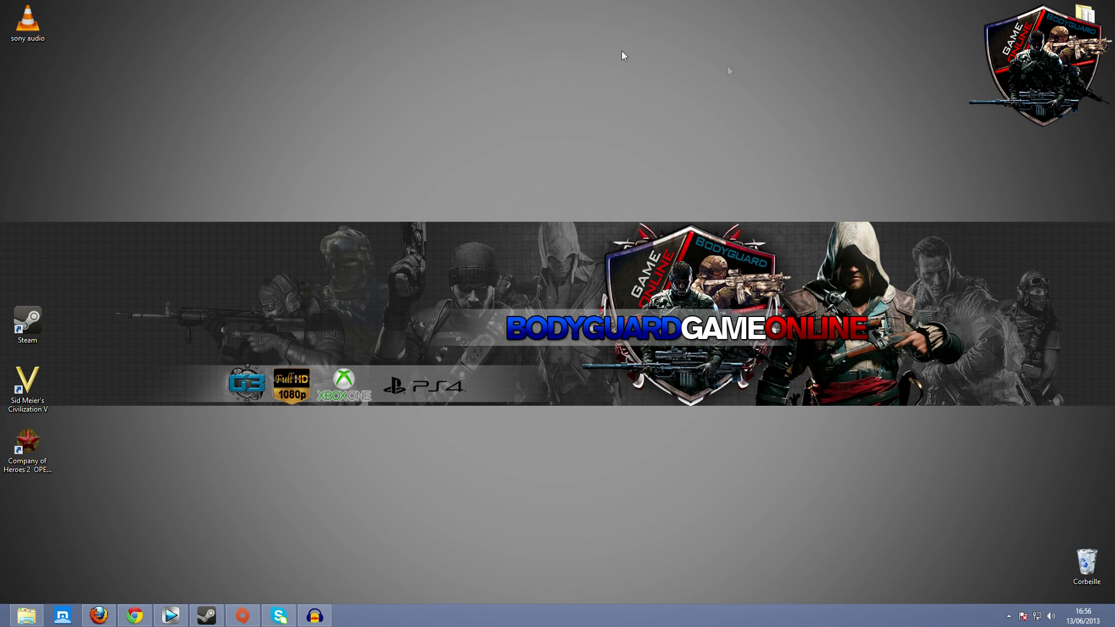
# Open the Youtube folder and add the intro 2015 video to the start of the Vegas Pro timeline.
pyautogui.doubleClick(1083, 16)
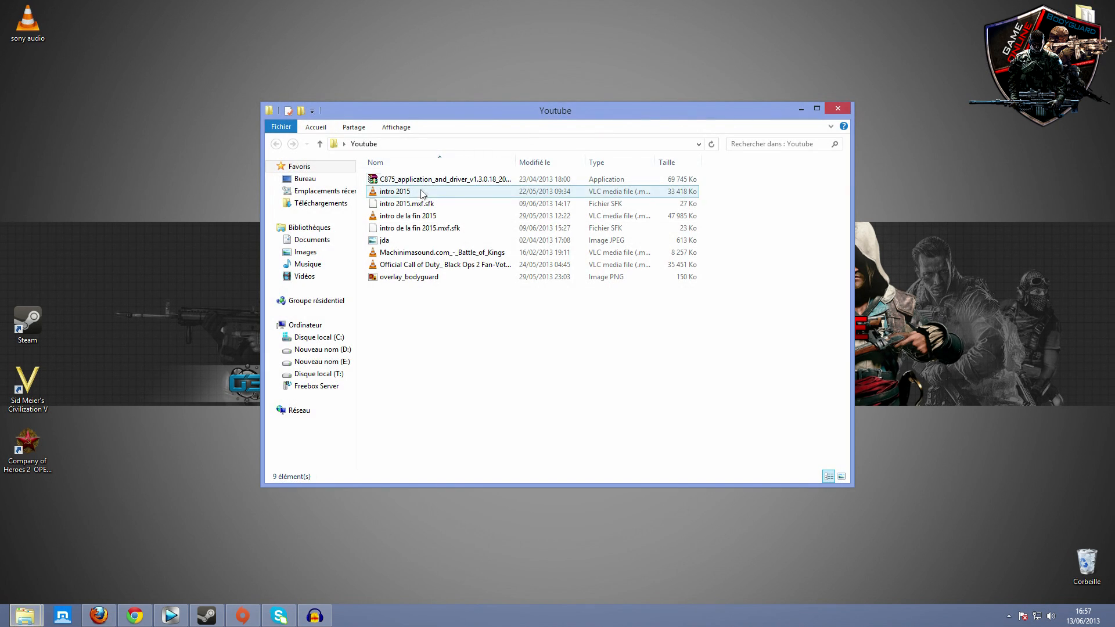
pyautogui.moveTo(416, 187); pyautogui.dragTo(385, 323)
pyautogui.click(385, 323)
pyautogui.moveTo(395, 192); pyautogui.dragTo(158, 420)
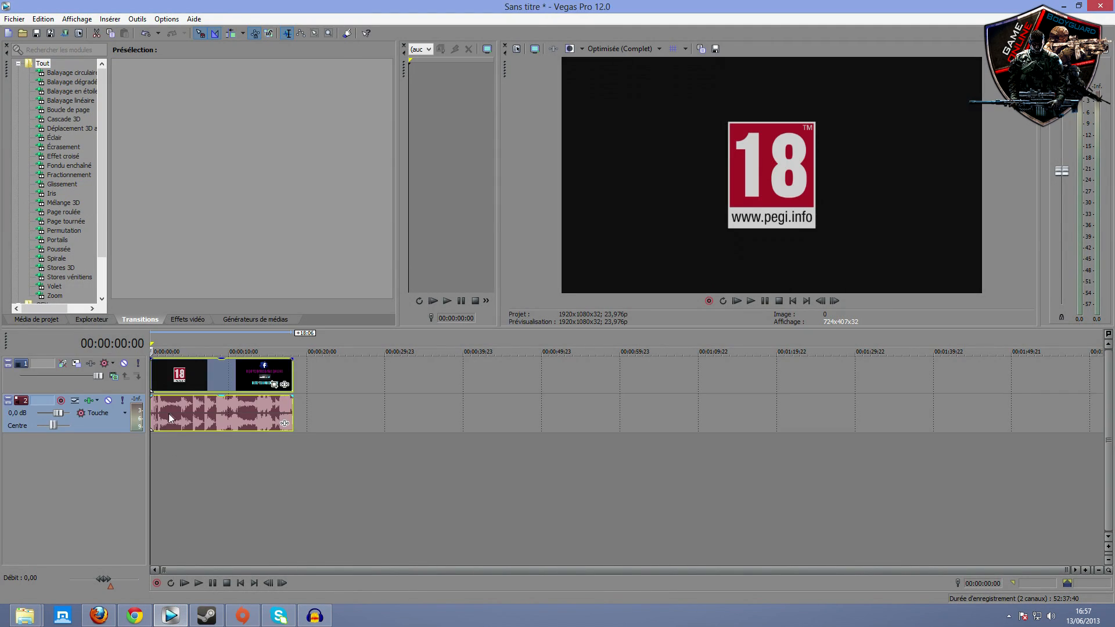
pyautogui.click(1064, 6)
pyautogui.click(801, 110)
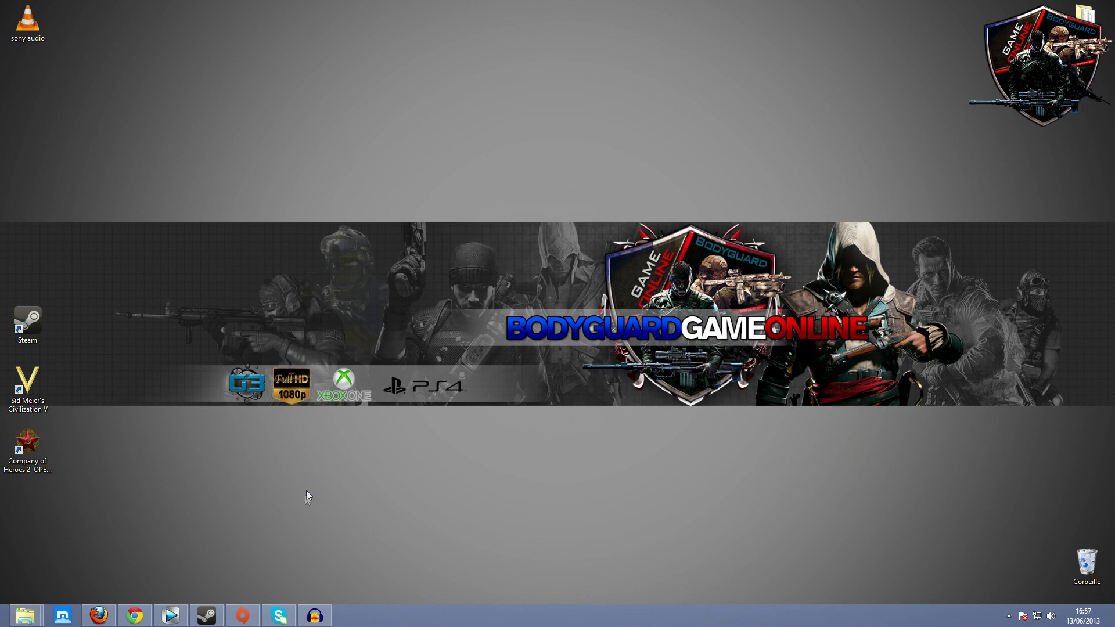
pyautogui.moveTo(24, 616)
pyautogui.click(116, 554)
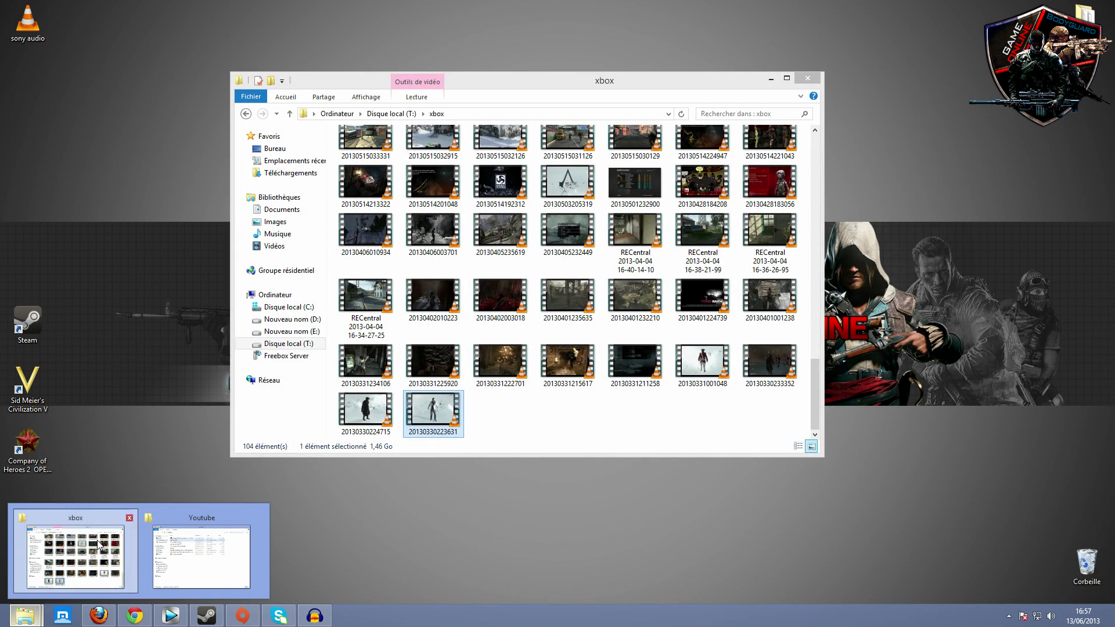
pyautogui.moveTo(442, 399); pyautogui.dragTo(301, 486)
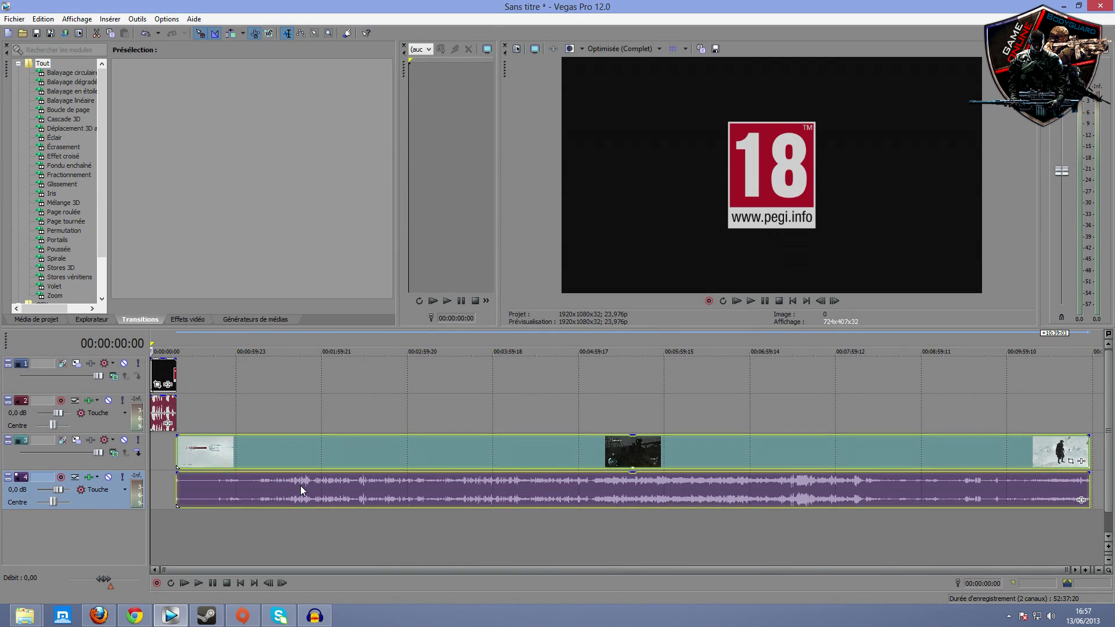
# Find the end of the unwanted opening in the gameplay clip and split the clip at 00:01:11:22.
pyautogui.click(281, 335)
pyautogui.click(270, 333)
pyautogui.click(262, 336)
pyautogui.click(252, 339)
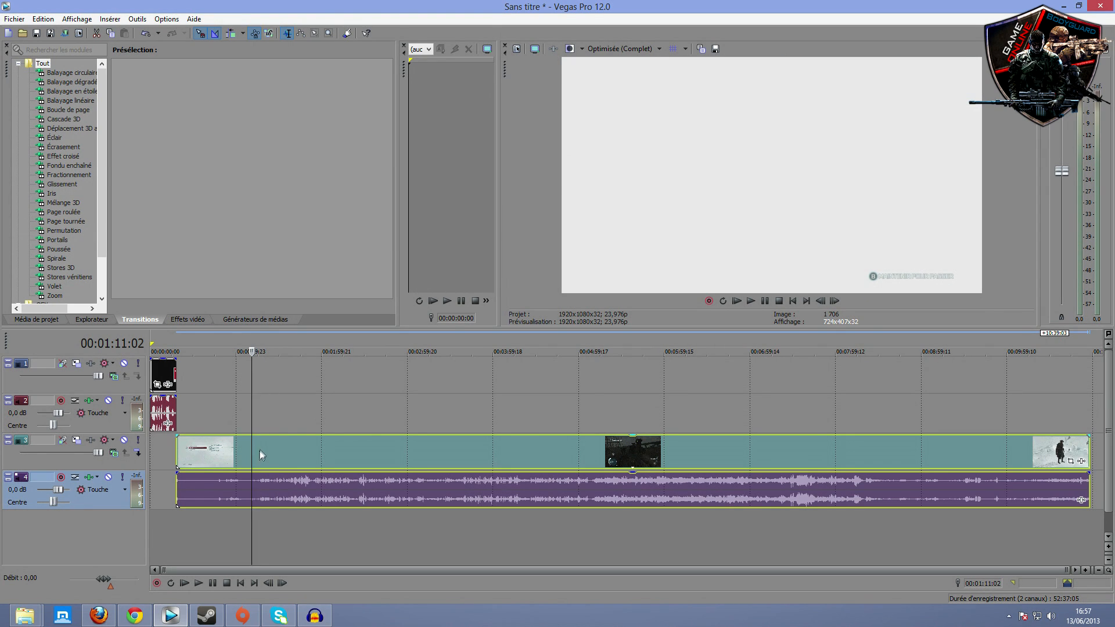
pyautogui.click(253, 479)
pyautogui.press('s')
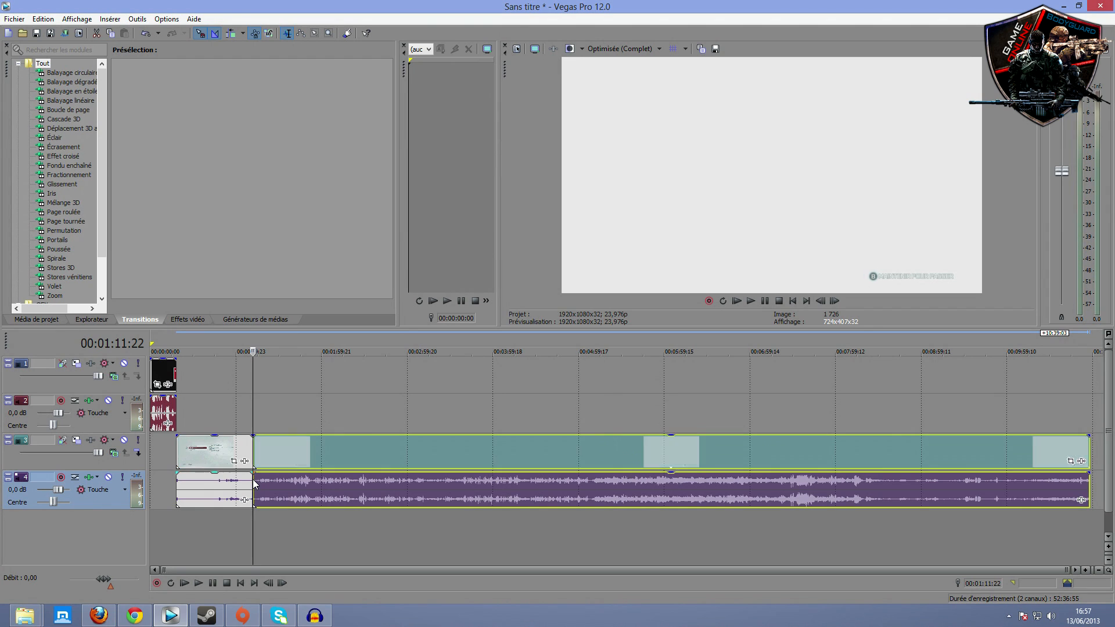
# Split the gameplay clip's opening section again at 00:00:49:04 and delete both opening pieces.
pyautogui.click(221, 453)
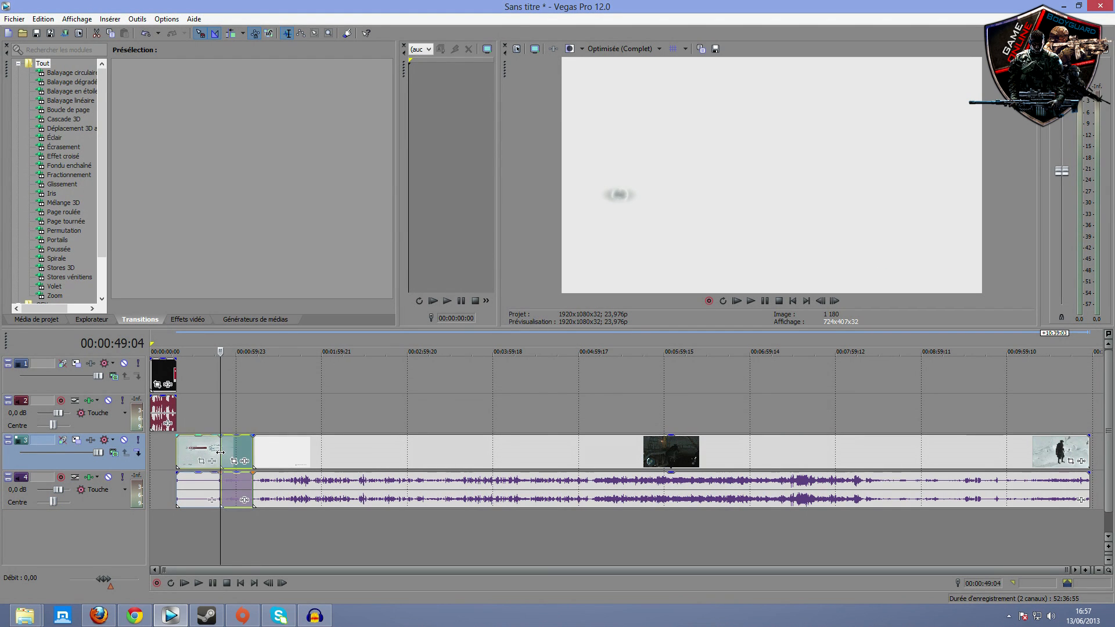
pyautogui.click(228, 449)
pyautogui.press('Delete')
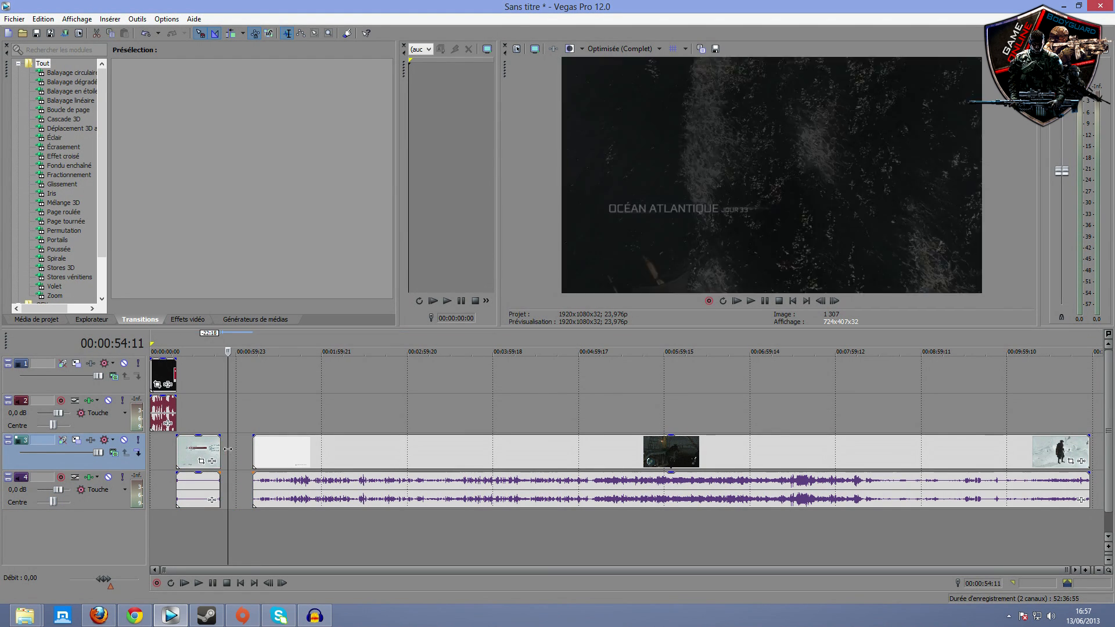
pyautogui.click(203, 449)
pyautogui.press('Delete')
# Move the remaining gameplay clip to start where the intro ends and play it back from around 00:00:48.
pyautogui.moveTo(259, 447); pyautogui.dragTo(183, 440)
pyautogui.moveTo(219, 343); pyautogui.dragTo(219, 346)
pyautogui.scroll(6, 218, 343)
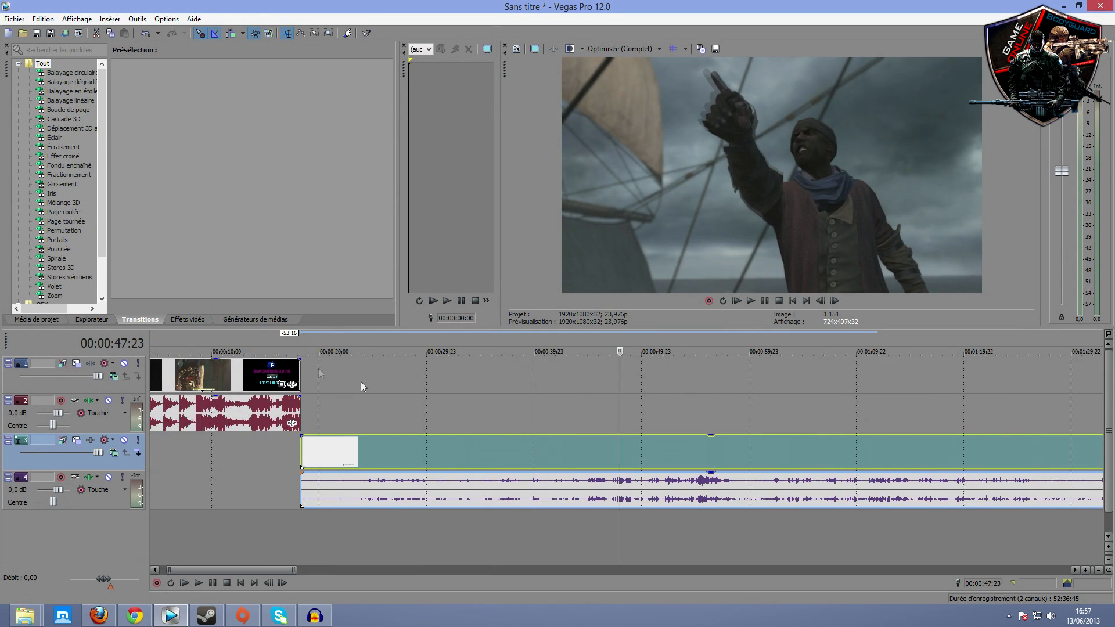
pyautogui.scroll(5, 546, 395)
pyautogui.click(751, 300)
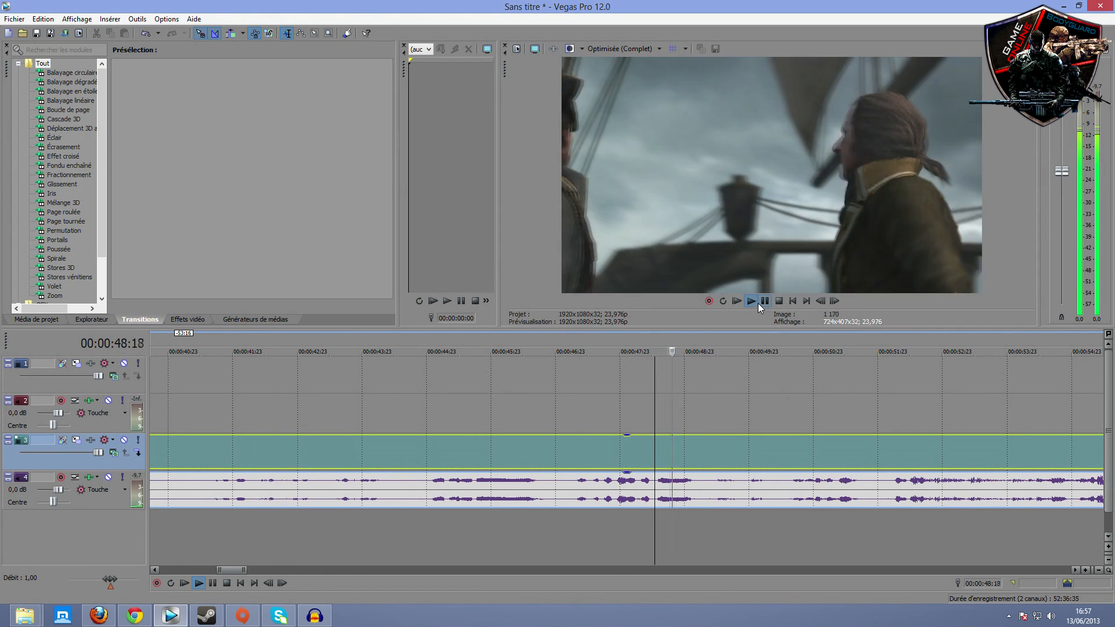
pyautogui.moveTo(686, 341); pyautogui.dragTo(681, 341)
pyautogui.doubleClick(679, 341)
pyautogui.scroll(-5, 687, 359)
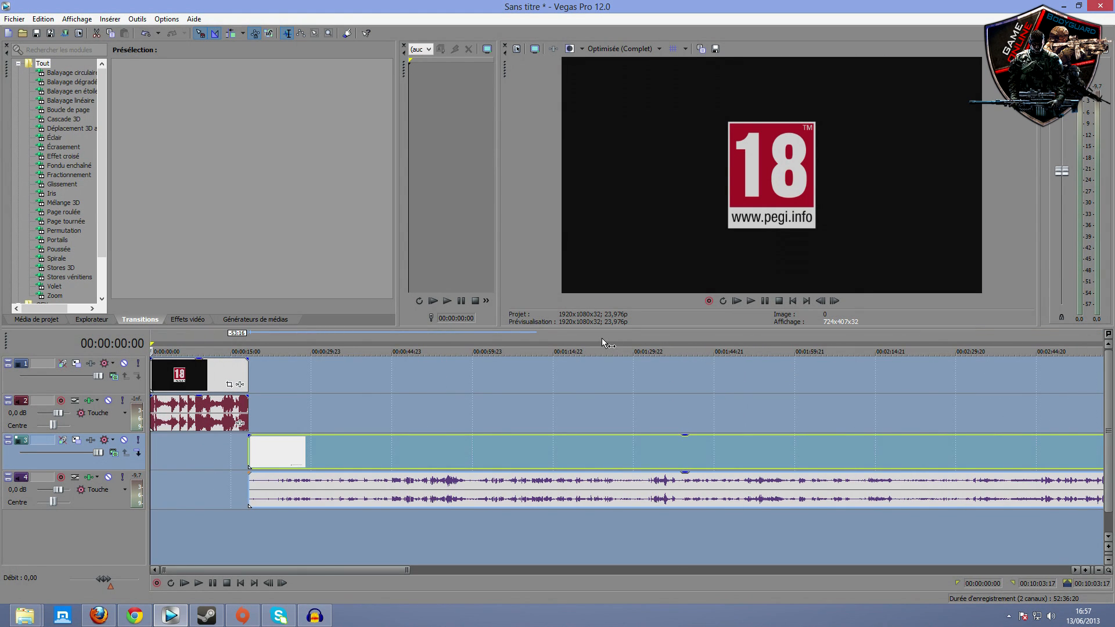
# Split the gameplay clip at 00:01:37:18 and delete everything after the cut.
pyautogui.click(601, 341)
pyautogui.click(633, 337)
pyautogui.click(646, 337)
pyautogui.moveTo(652, 338); pyautogui.dragTo(676, 336)
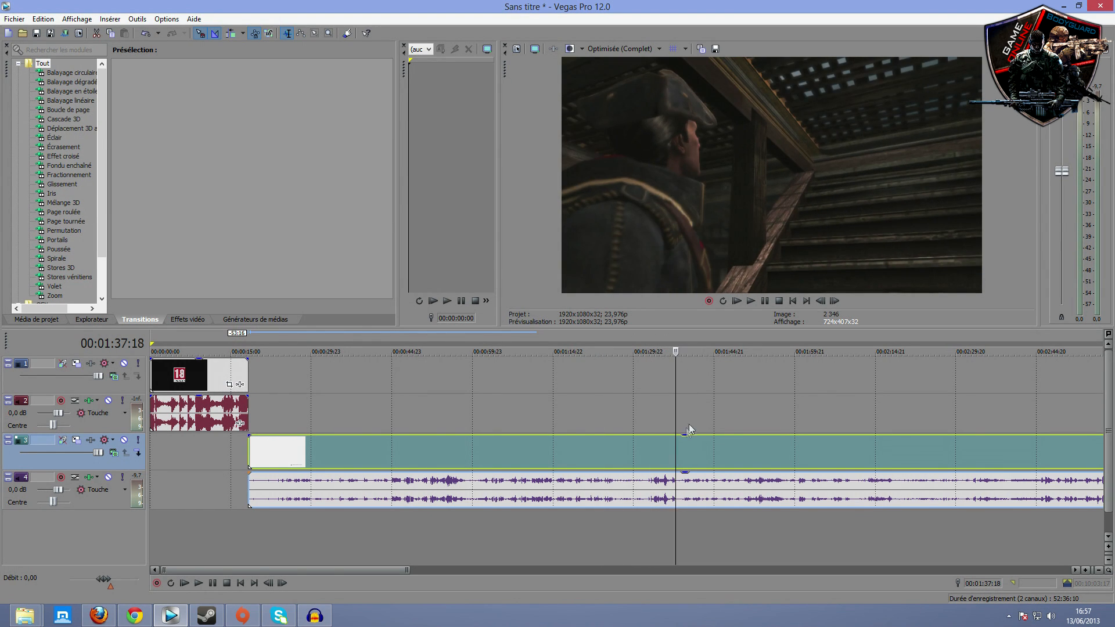
pyautogui.press('s')
pyautogui.scroll(-3, 689, 431)
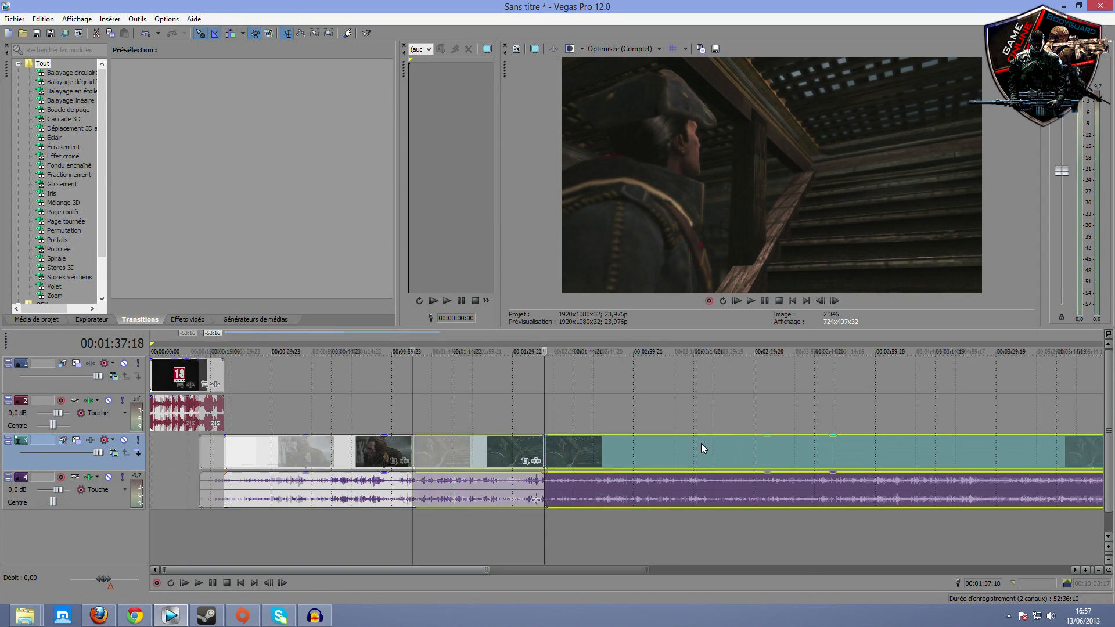
pyautogui.click(531, 448)
pyautogui.press('Delete')
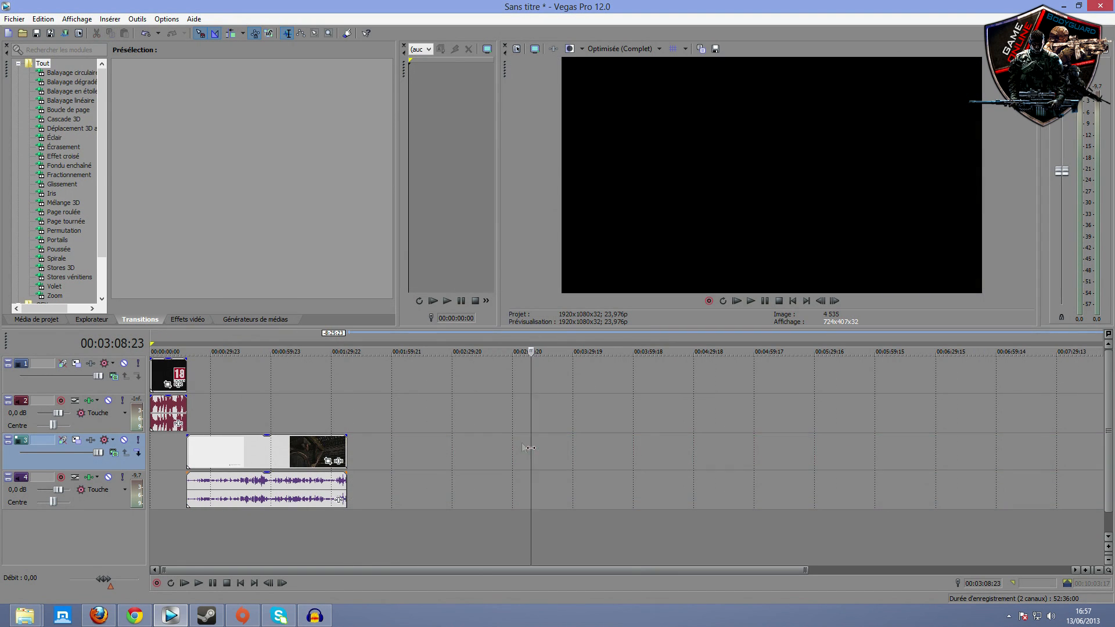
# Play the gameplay clip's beginning, trim its start to 00:00:20:04 and slide it back against the intro's end.
pyautogui.click(188, 338)
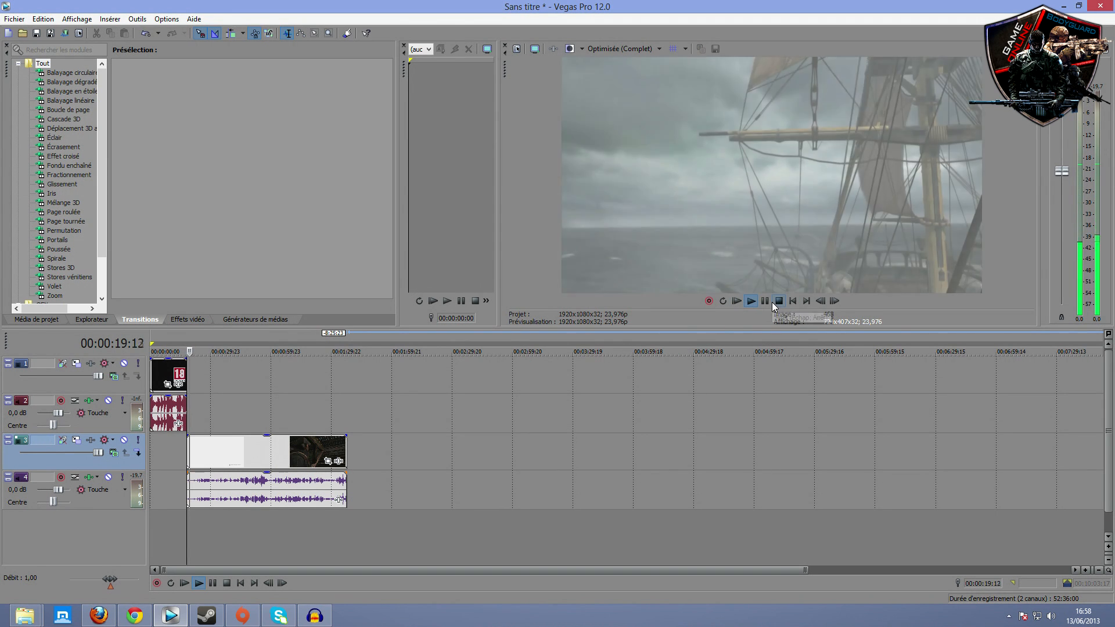
pyautogui.click(765, 300)
pyautogui.scroll(2, 306, 439)
pyautogui.scroll(3, 306, 439)
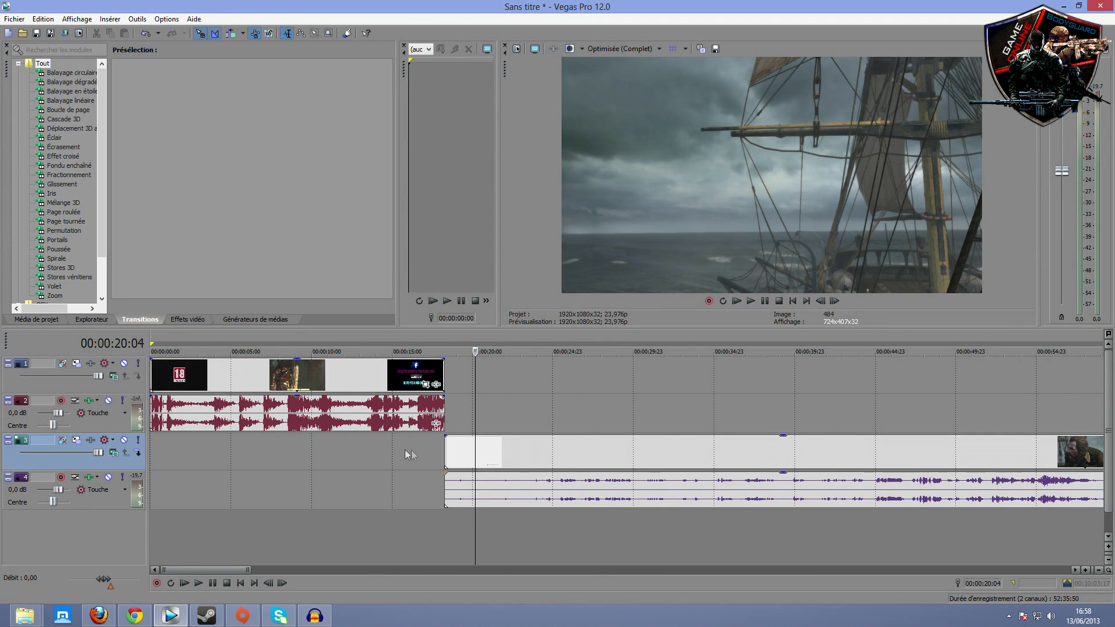
pyautogui.moveTo(444, 447)
pyautogui.mouseDown()
pyautogui.moveTo(487, 448)
pyautogui.moveTo(456, 450)
pyautogui.mouseUp()
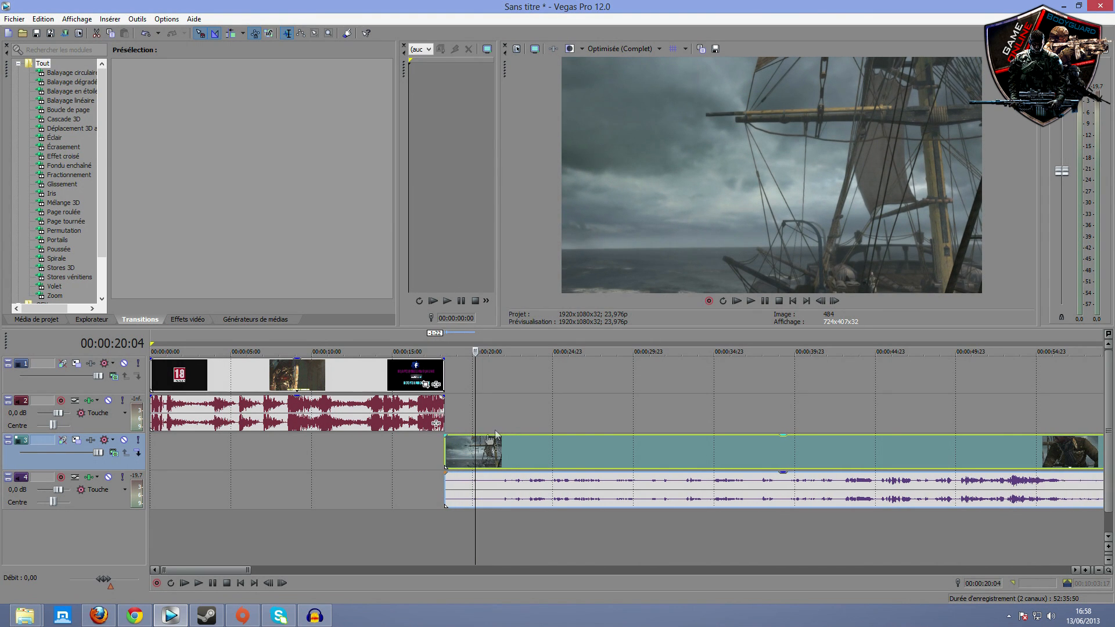
# Shorten the gameplay clip by trimming its end back to about 00:00:45.
pyautogui.click(447, 342)
pyautogui.scroll(-5, 534, 350)
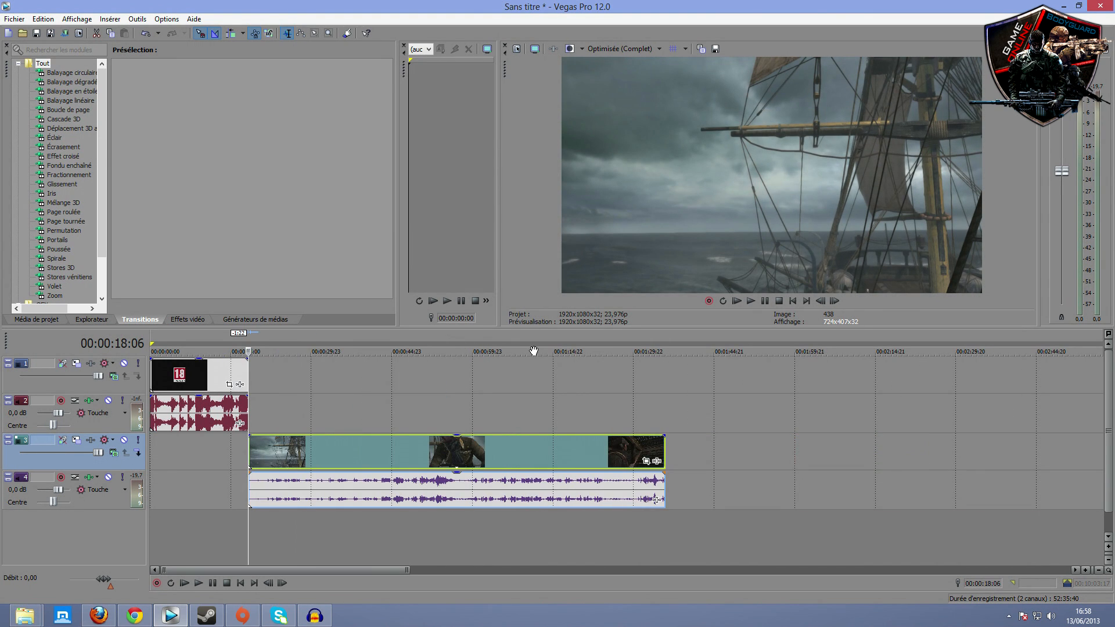
pyautogui.click(400, 343)
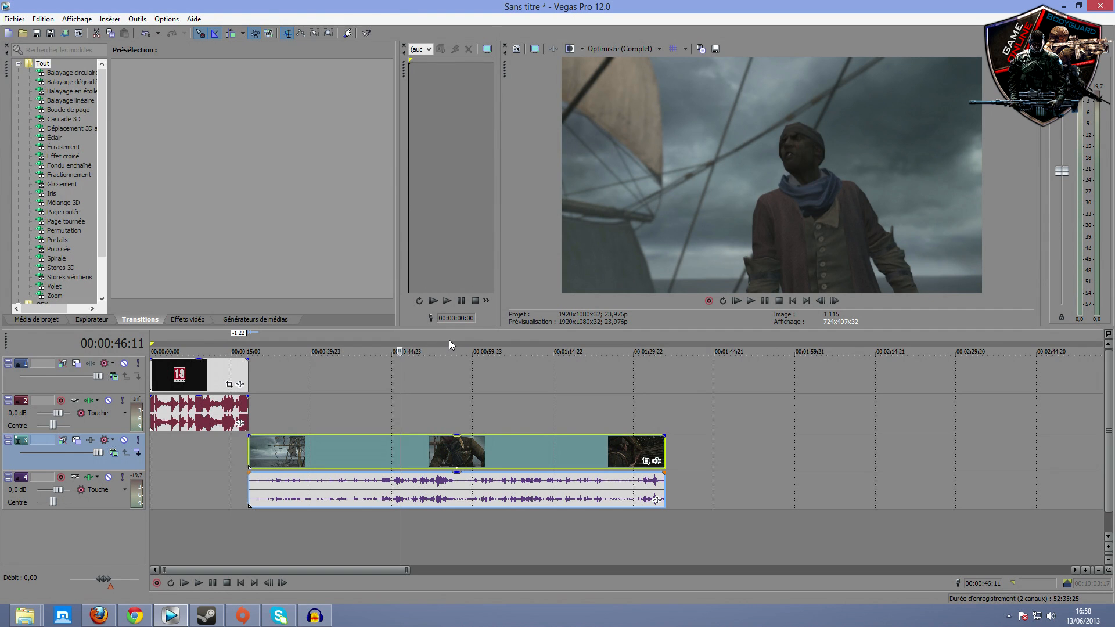
pyautogui.moveTo(659, 448); pyautogui.dragTo(395, 437)
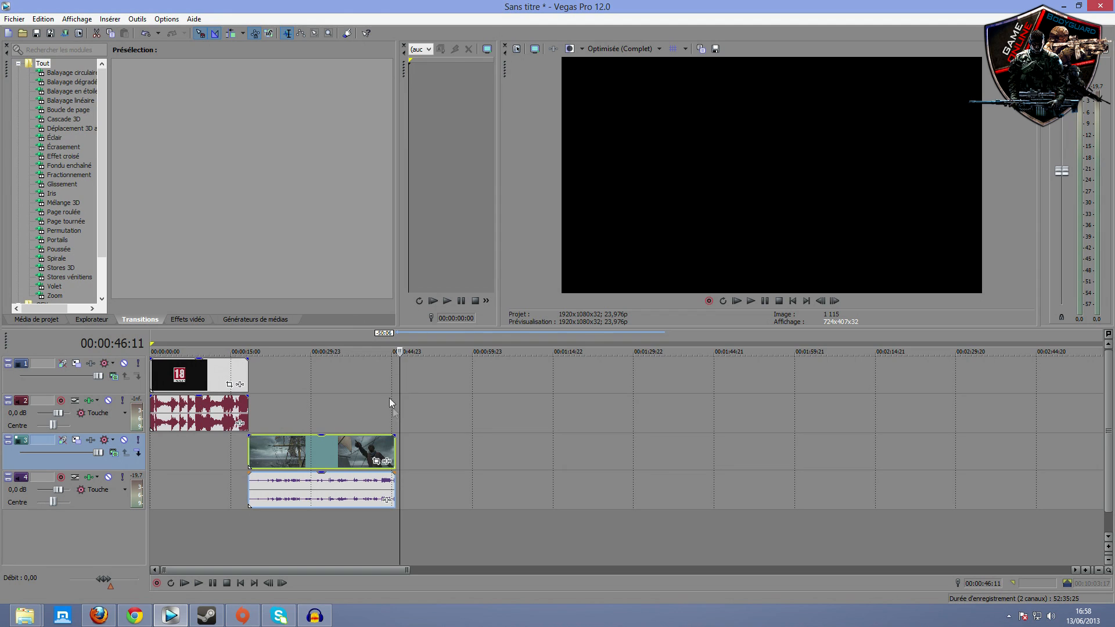
# Add a short fade-out at the end of the gameplay video and play it back from about 00:00:40.
pyautogui.scroll(3, 396, 413)
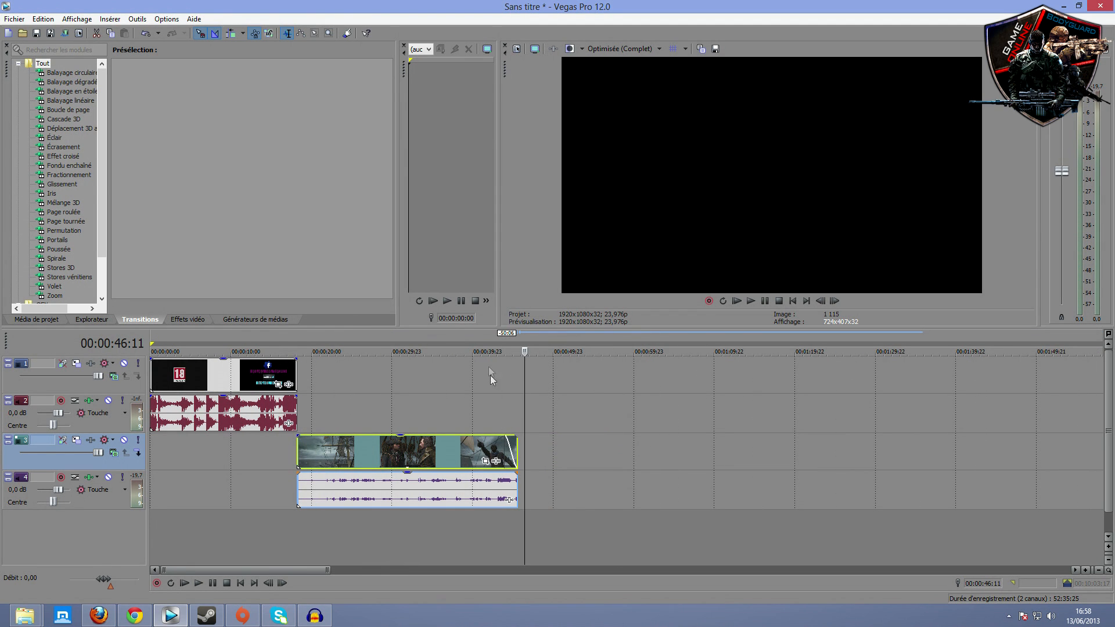
pyautogui.click(478, 337)
pyautogui.click(751, 300)
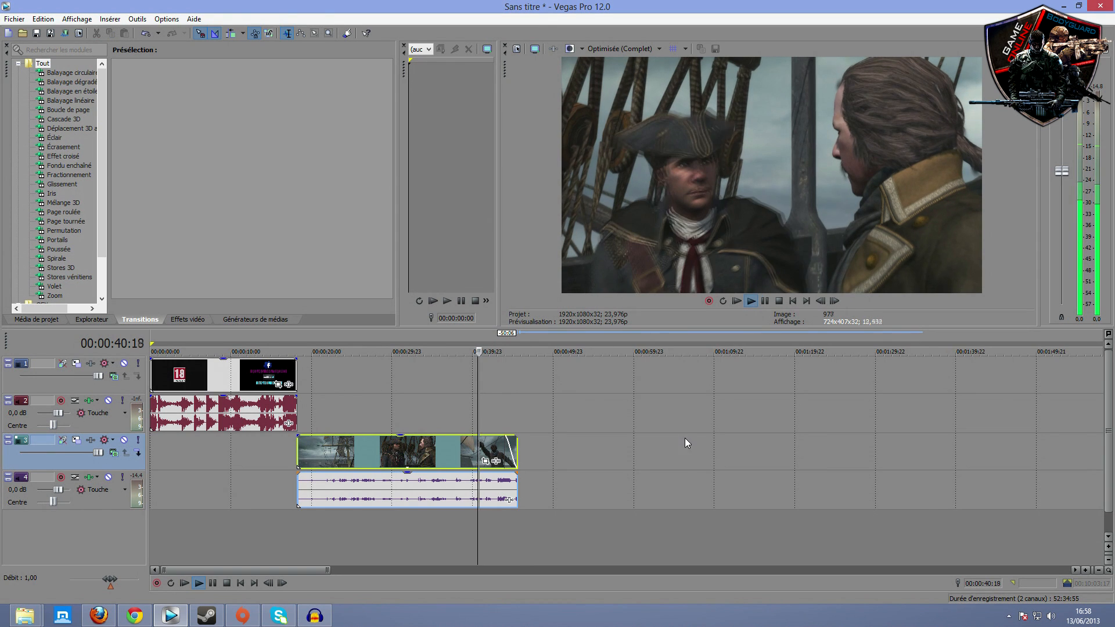
pyautogui.scroll(3, 686, 442)
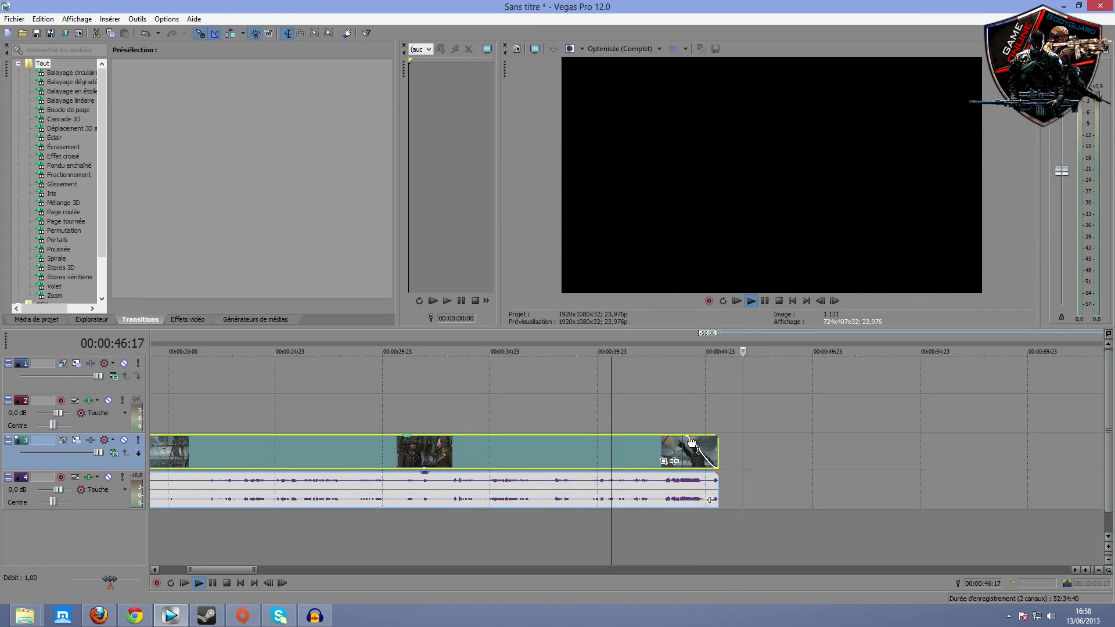
# Change the gameplay video's fade-out to the S-shaped curve and play back the fade.
pyautogui.click(683, 437)
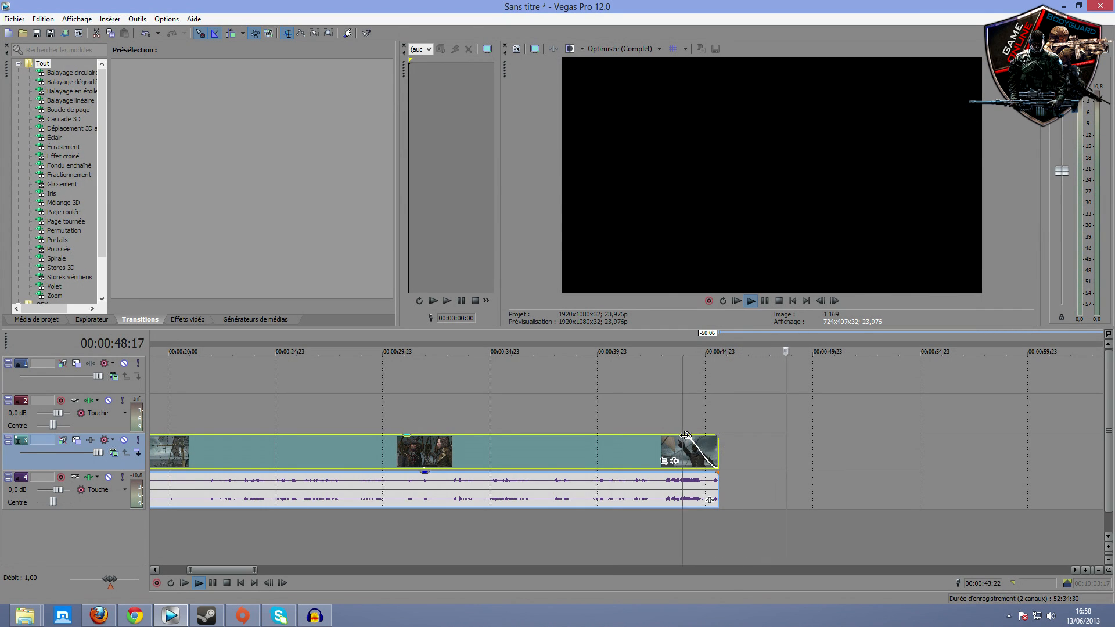
pyautogui.rightClick(687, 440)
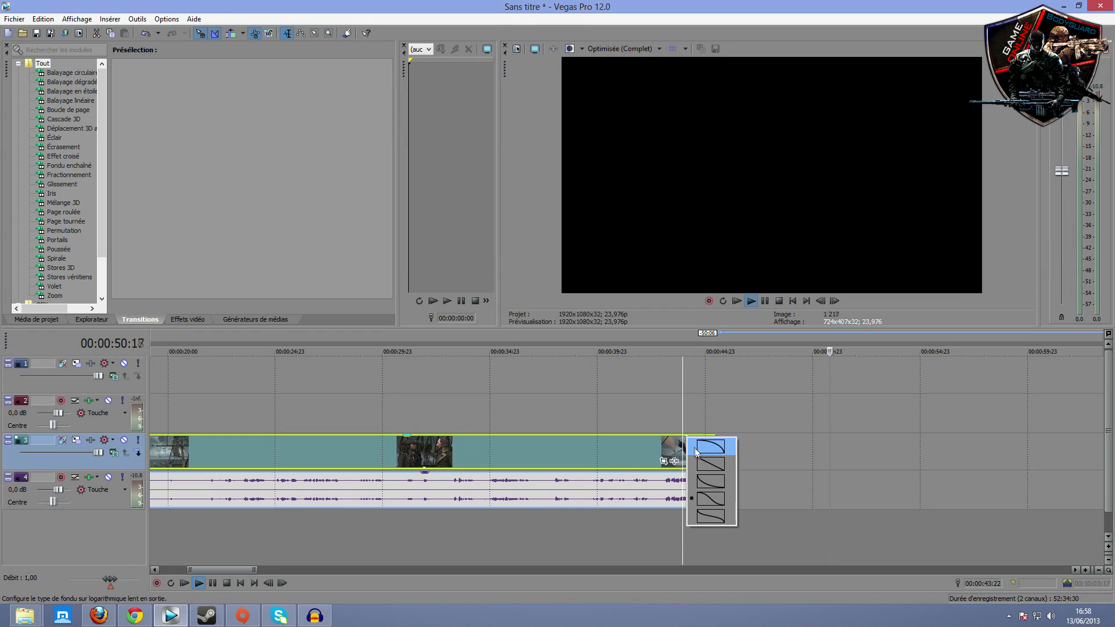
pyautogui.click(722, 518)
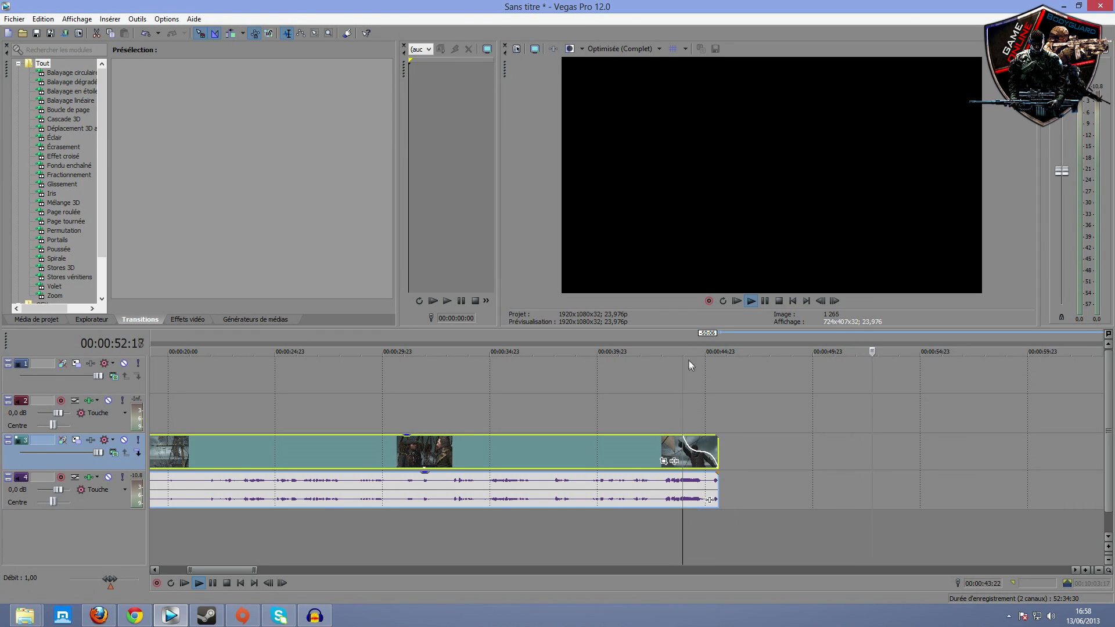
pyautogui.click(673, 334)
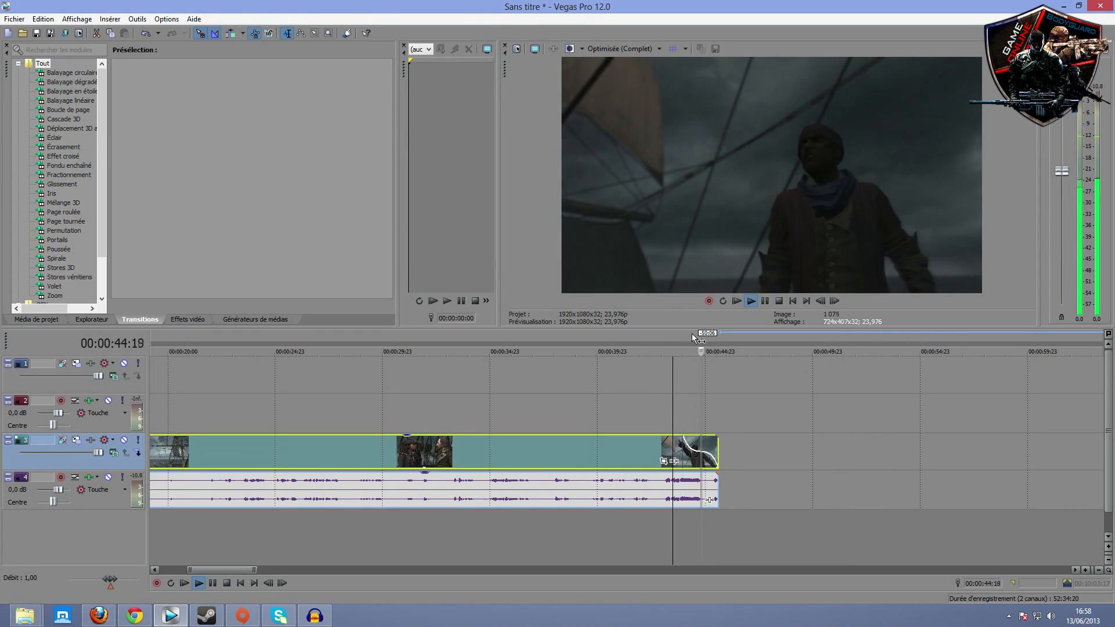
pyautogui.scroll(-6, 660, 341)
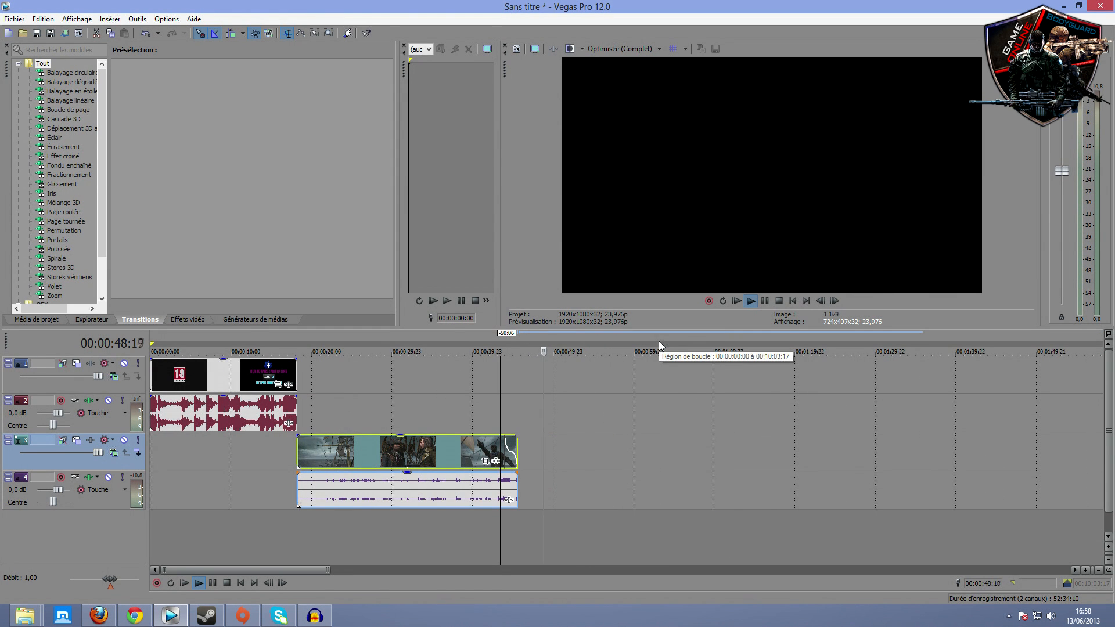
# Add the sony audio file from the desktop to a new audio track, aligned with the gameplay clip's start.
pyautogui.click(1064, 7)
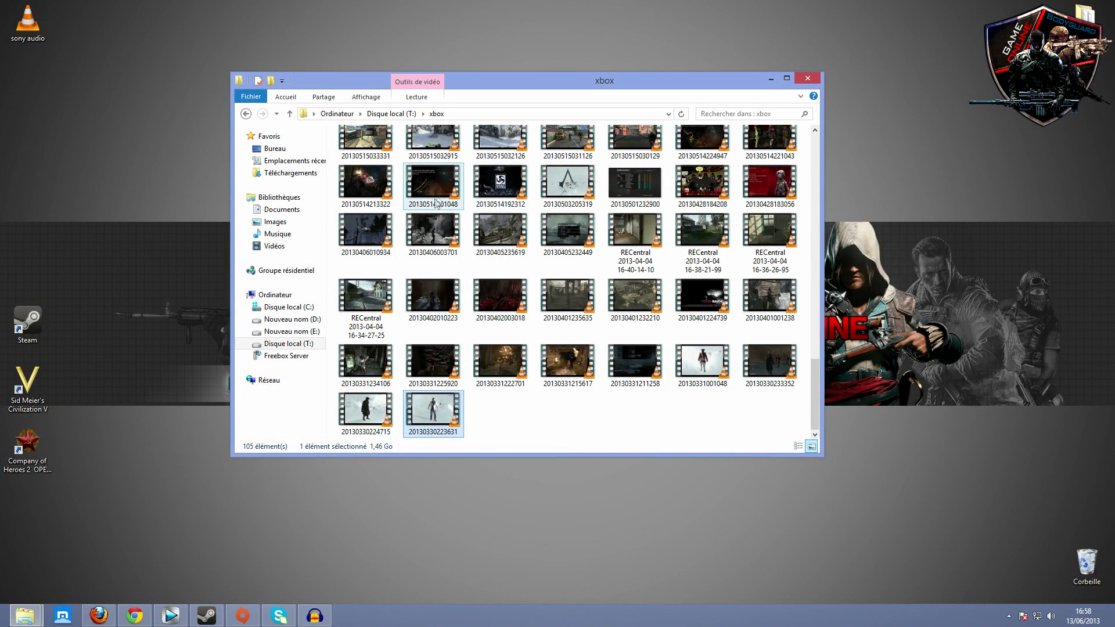
pyautogui.click(770, 83)
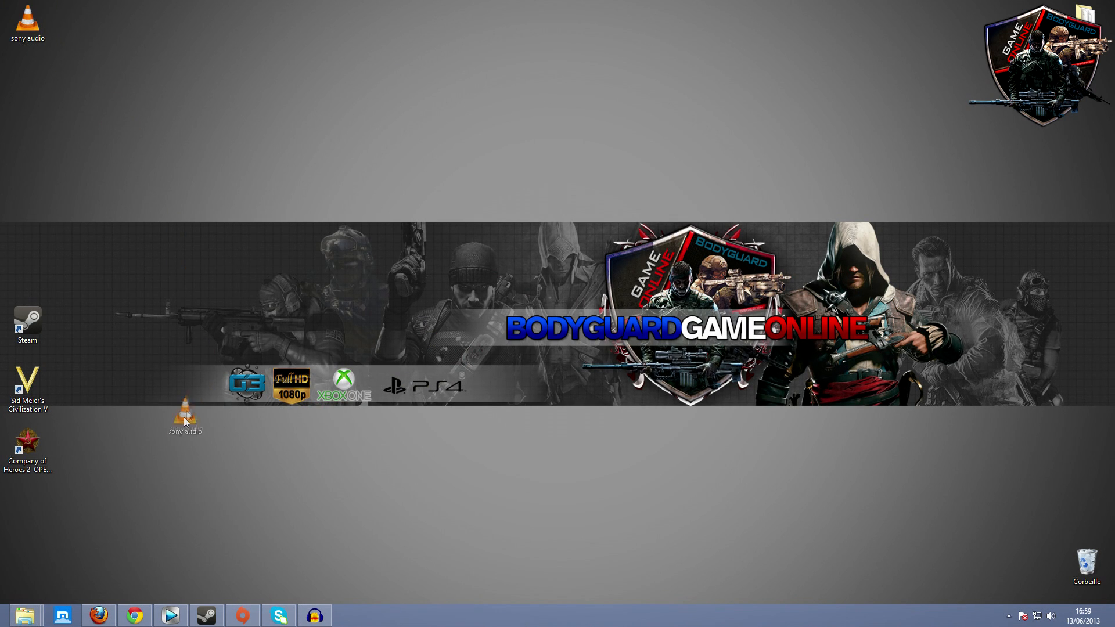
pyautogui.click(170, 616)
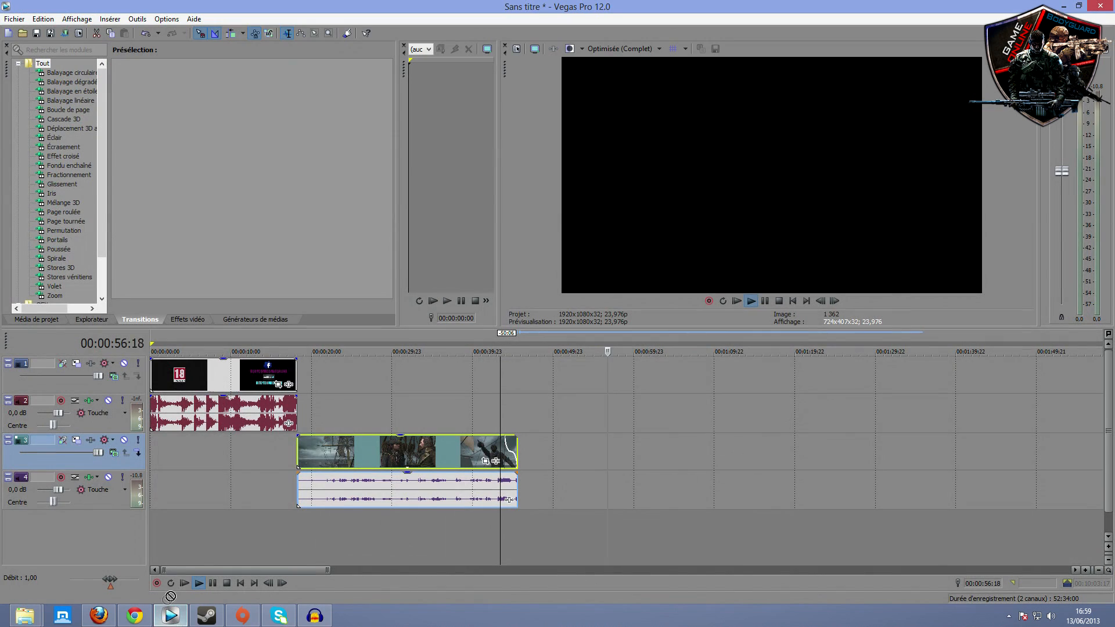
pyautogui.moveTo(285, 544); pyautogui.dragTo(302, 537)
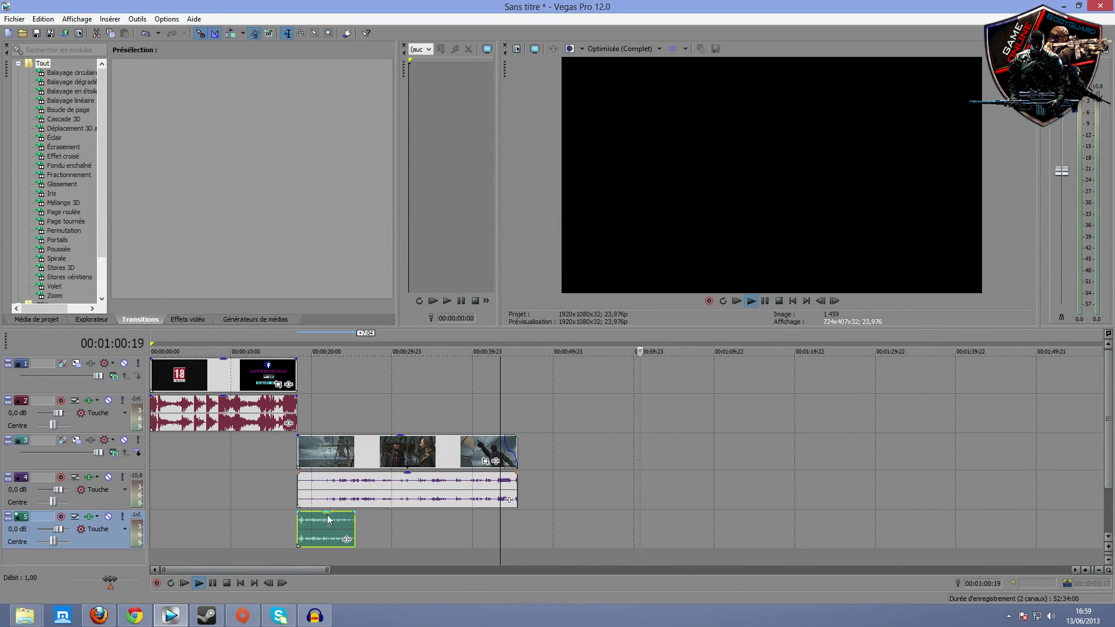
# Play from the gameplay clip's start and lower the gameplay audio track's volume to -10 dB.
pyautogui.click(298, 337)
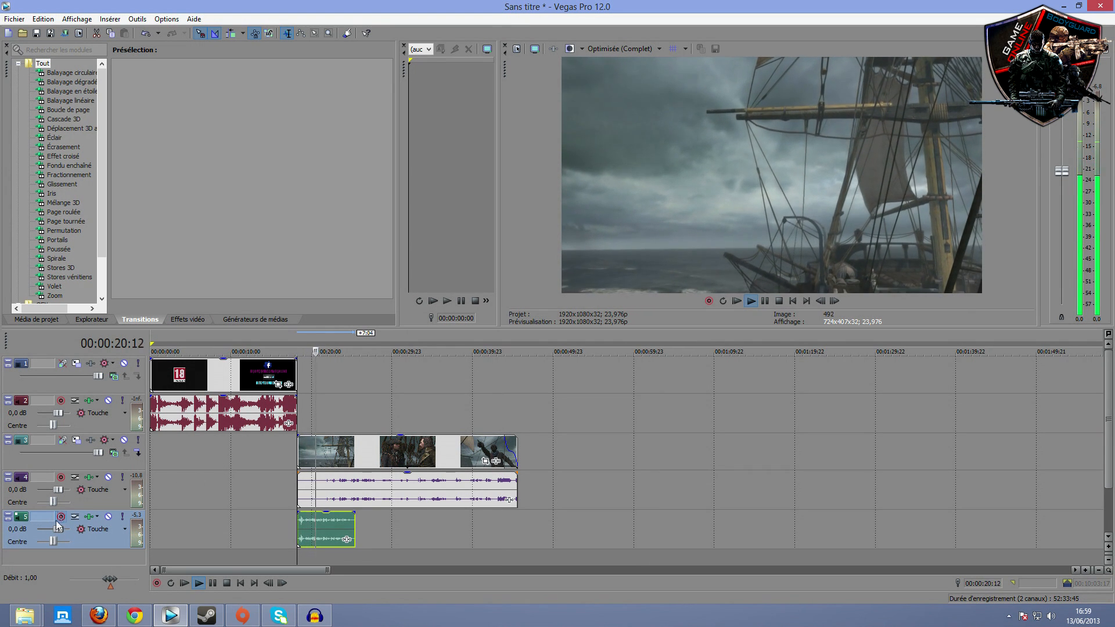
pyautogui.moveTo(58, 489); pyautogui.dragTo(50, 489)
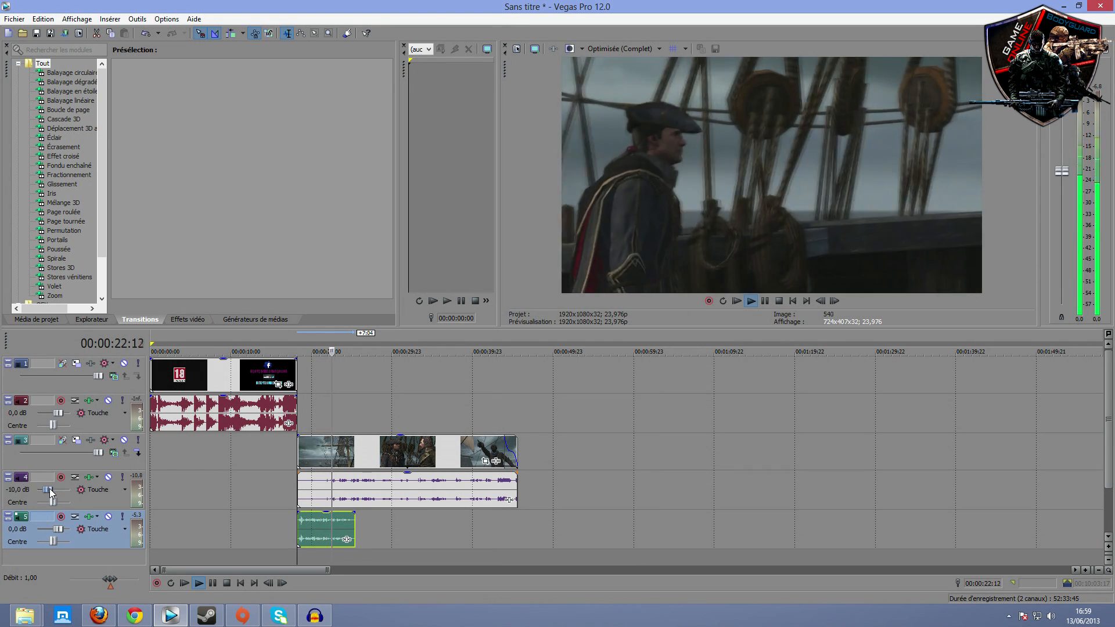
# Raise the commentary audio track's volume to 4.4 dB and return to the start of the gameplay clip.
pyautogui.moveTo(61, 530); pyautogui.dragTo(67, 527)
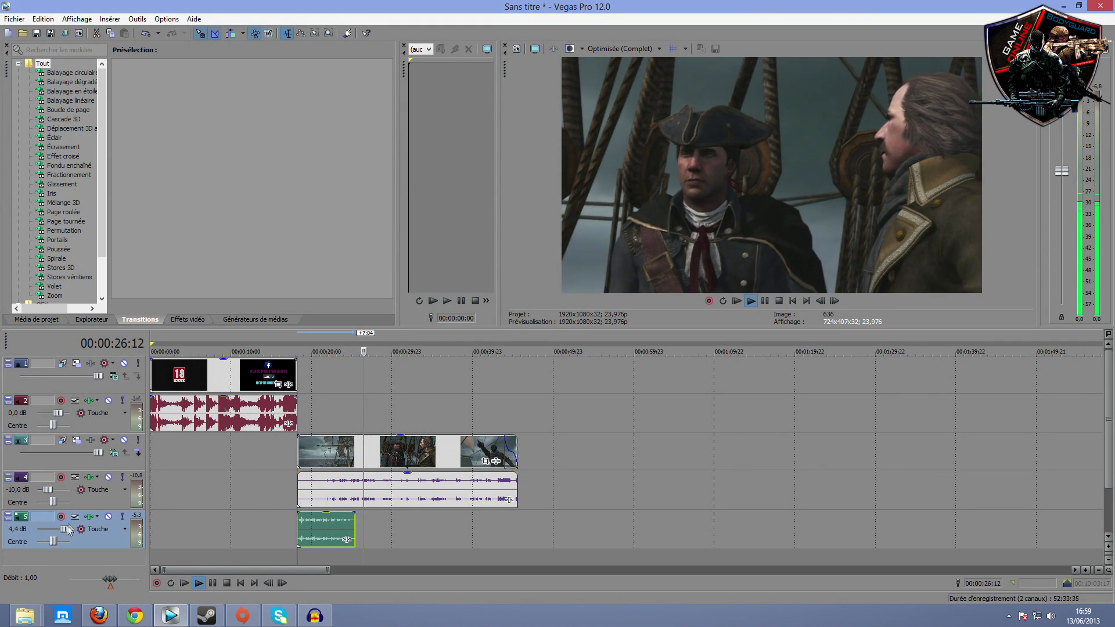
pyautogui.click(297, 349)
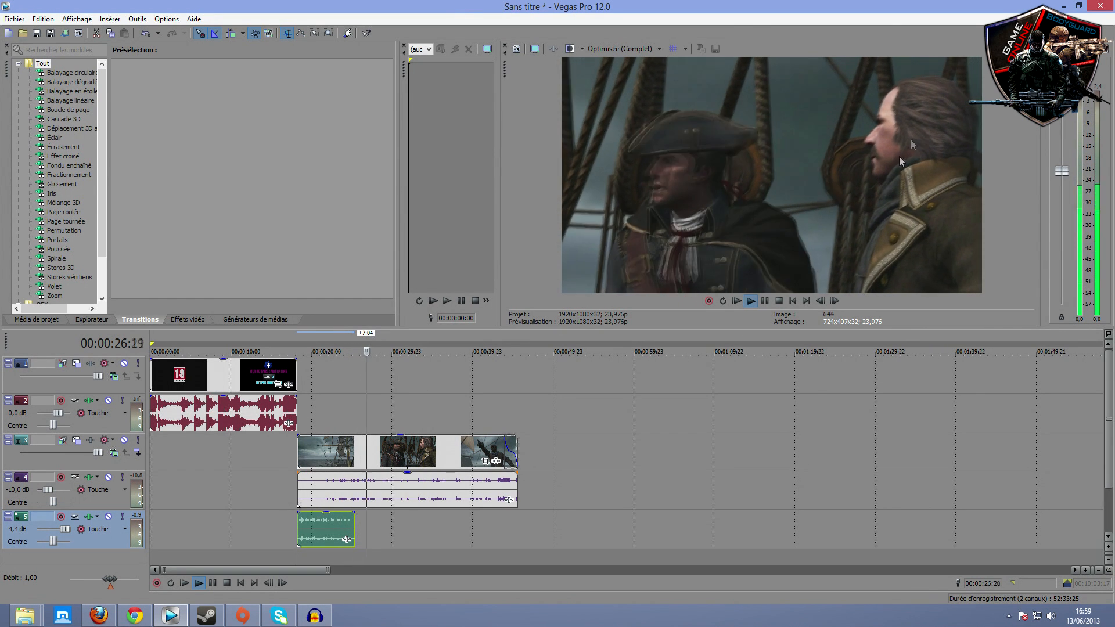
# Insert a text media reading "BODYGUARD" on the first video track after the intro and preview it at 00:00:20:21.
pyautogui.rightClick(330, 379)
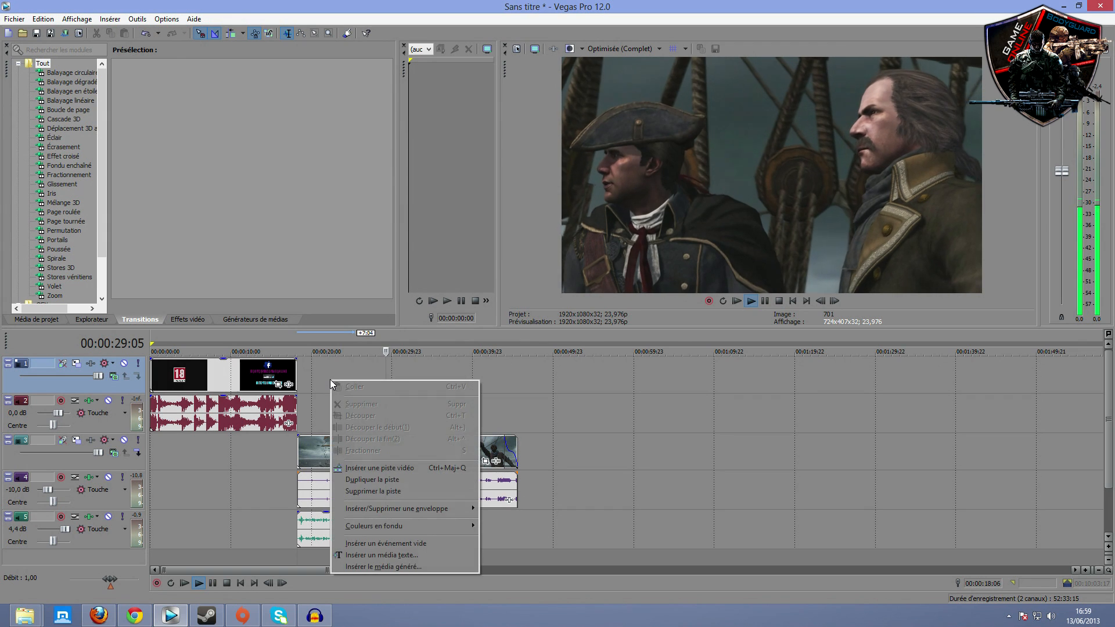
pyautogui.click(375, 554)
pyautogui.moveTo(481, 383); pyautogui.dragTo(208, 370)
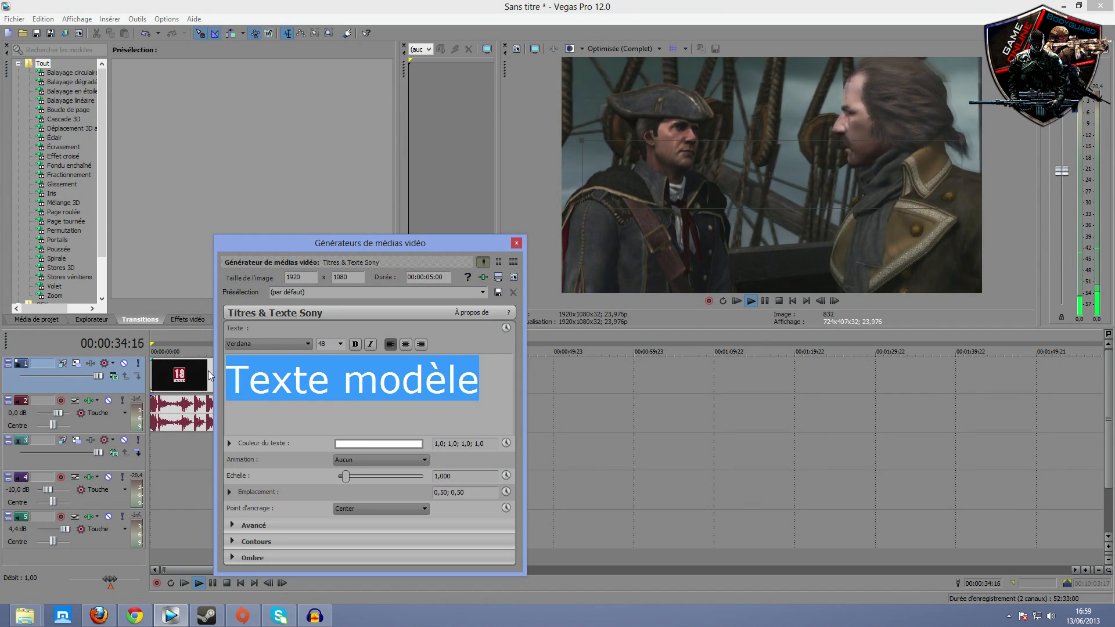
pyautogui.write('BODY')
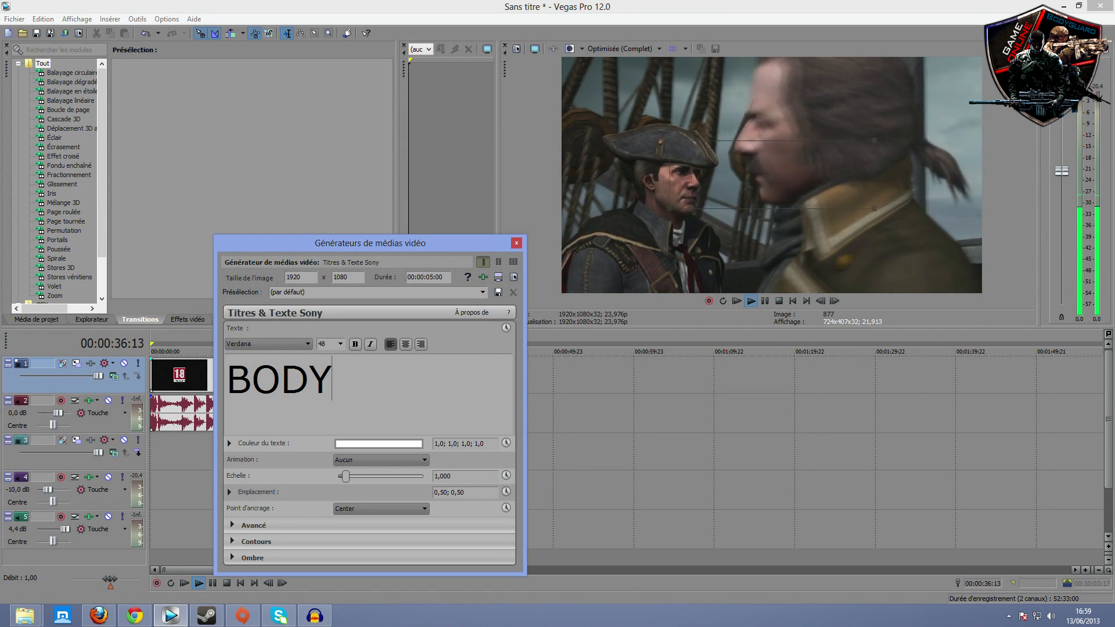
pyautogui.write('GUARD')
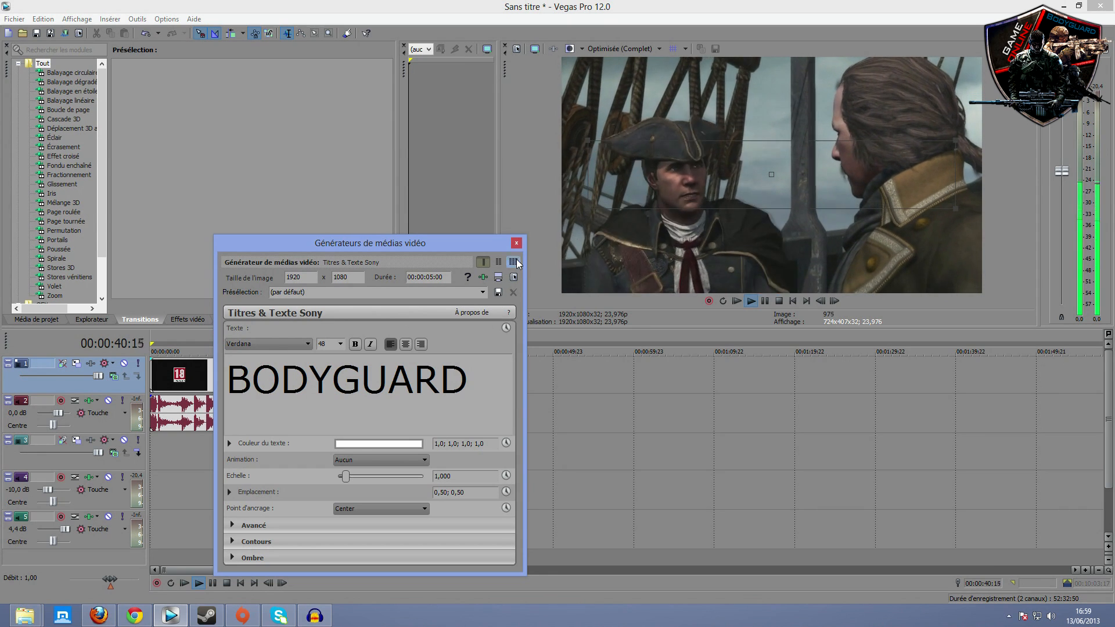
pyautogui.moveTo(475, 247); pyautogui.dragTo(611, 394)
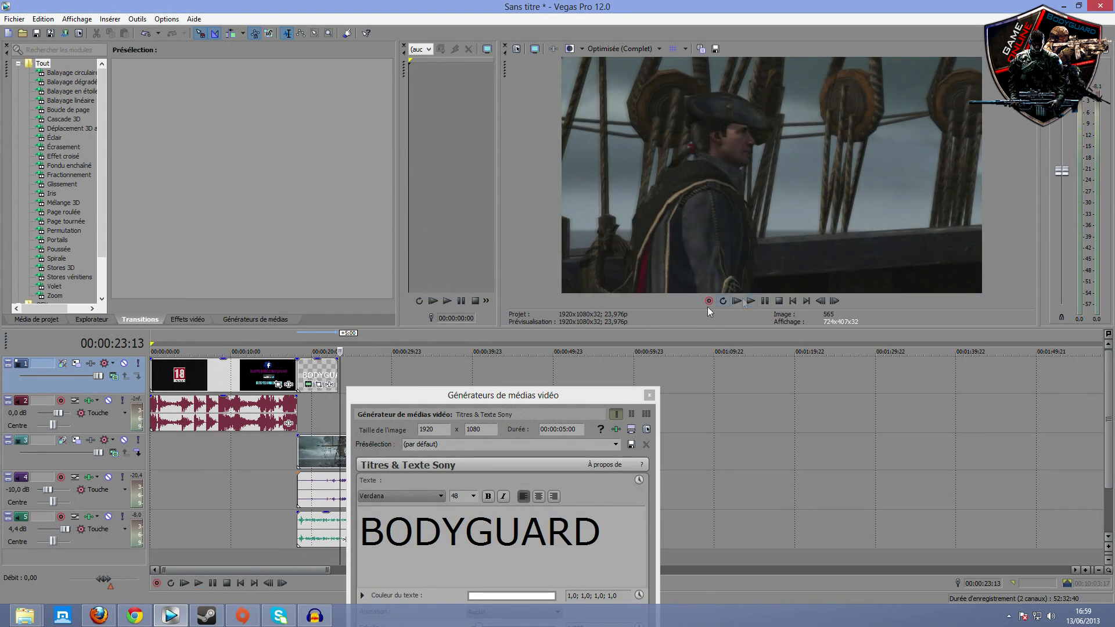
pyautogui.click(320, 340)
pyautogui.moveTo(422, 397); pyautogui.dragTo(379, 230)
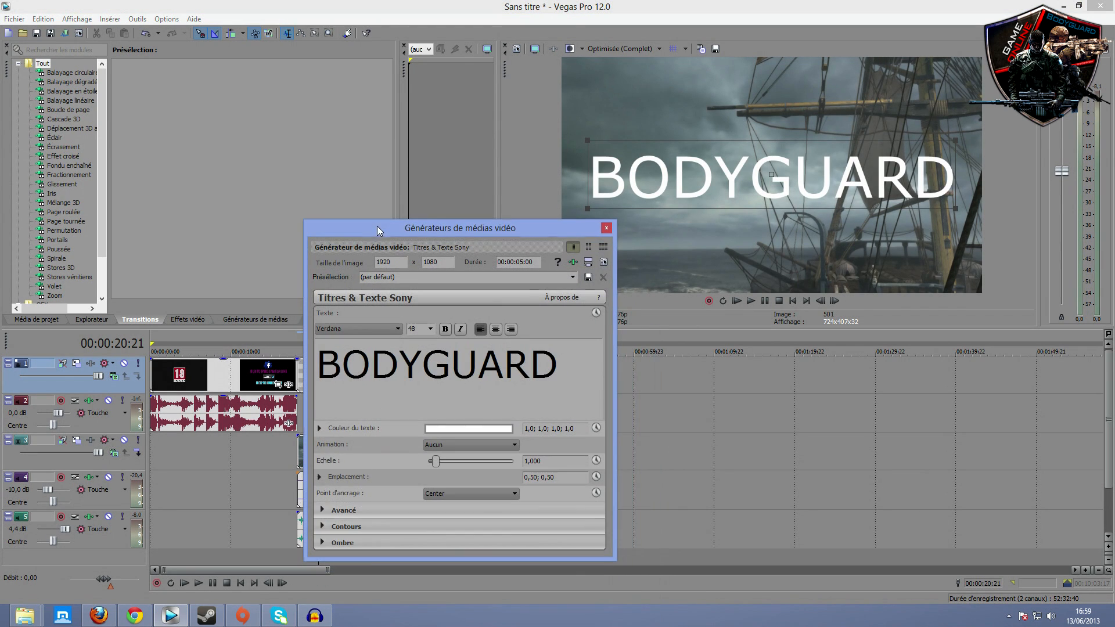
# Browse fonts for the BODYGUARD title and set it to TNT X Plosion.
pyautogui.doubleClick(520, 372)
pyautogui.click(361, 329)
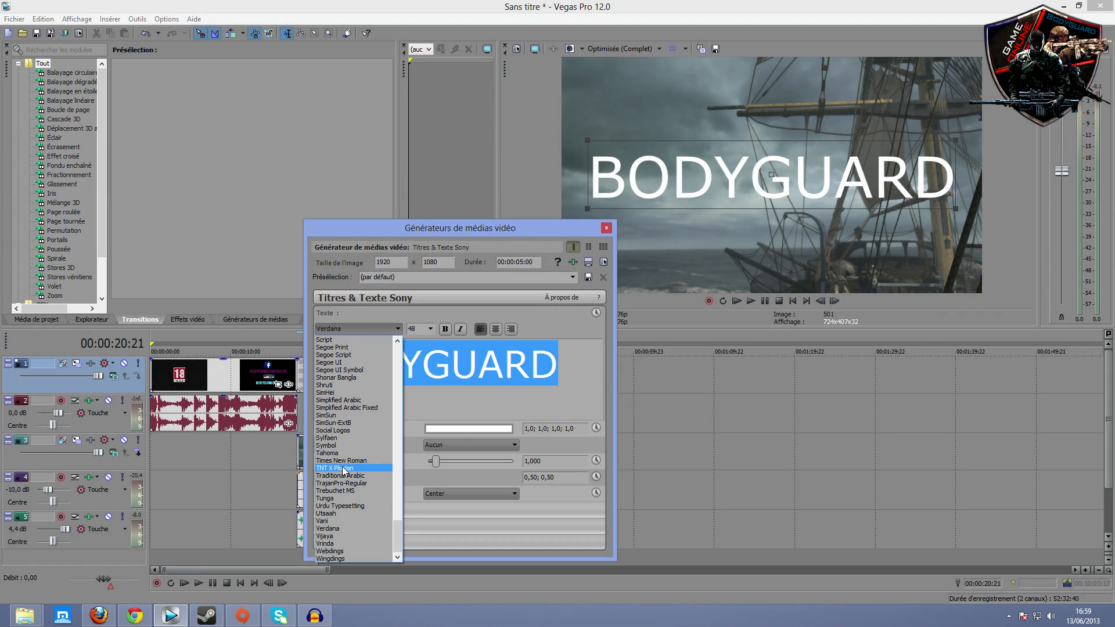
pyautogui.click(340, 392)
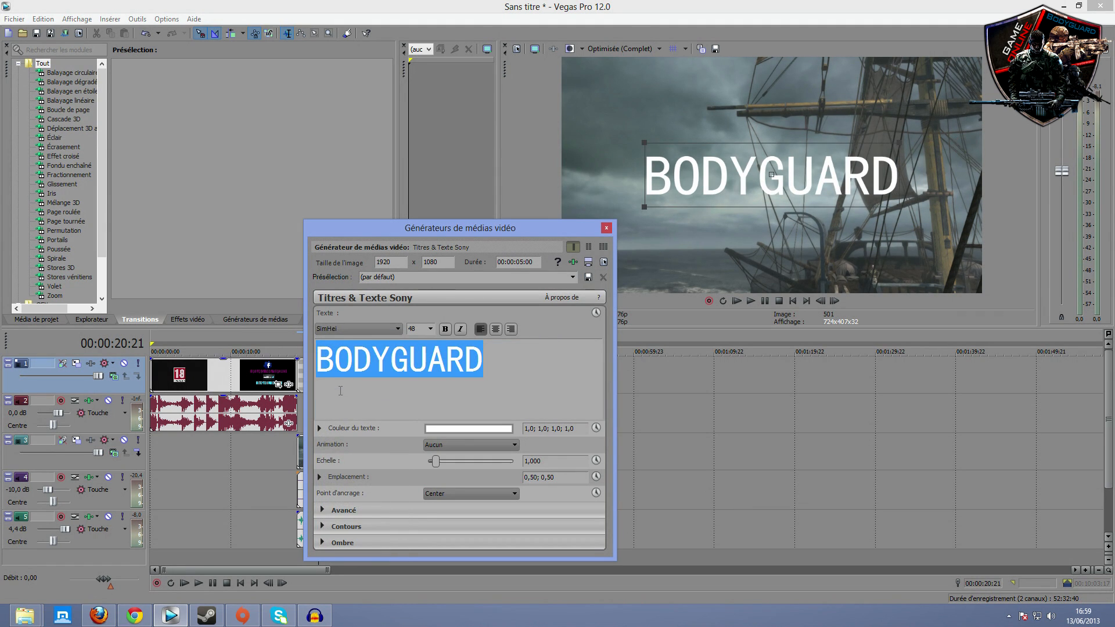
pyautogui.press('Down')
pyautogui.press('Down')
pyautogui.press('Down')
pyautogui.press('Down')
pyautogui.press('Down')
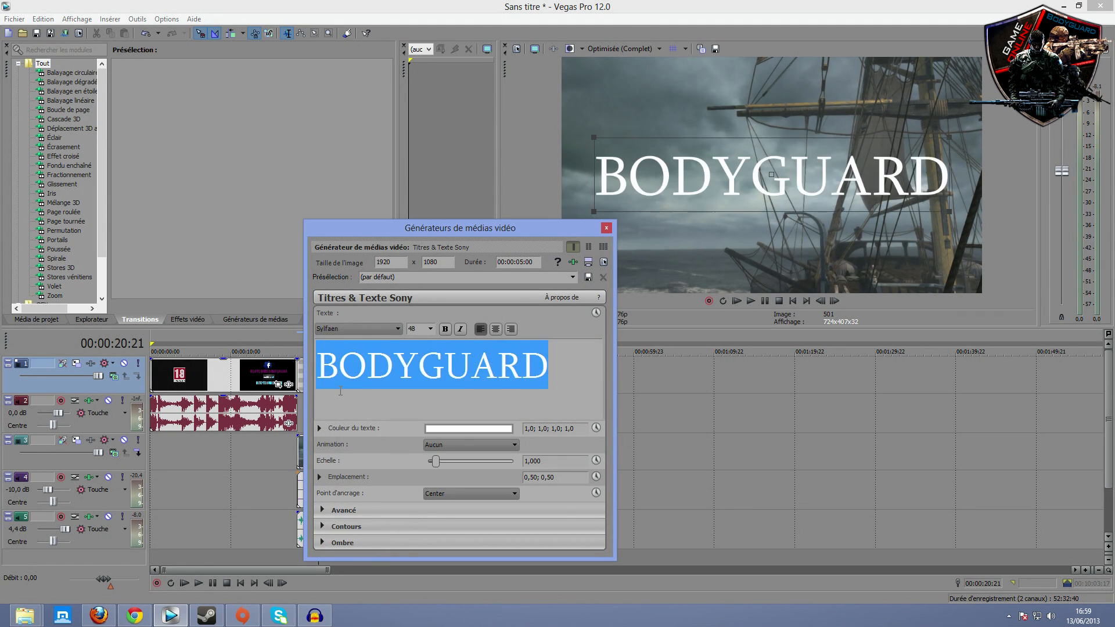
pyautogui.press('Down')
pyautogui.press('Down')
pyautogui.press('Down')
pyautogui.press('Down')
pyautogui.press('Down')
pyautogui.press('Down')
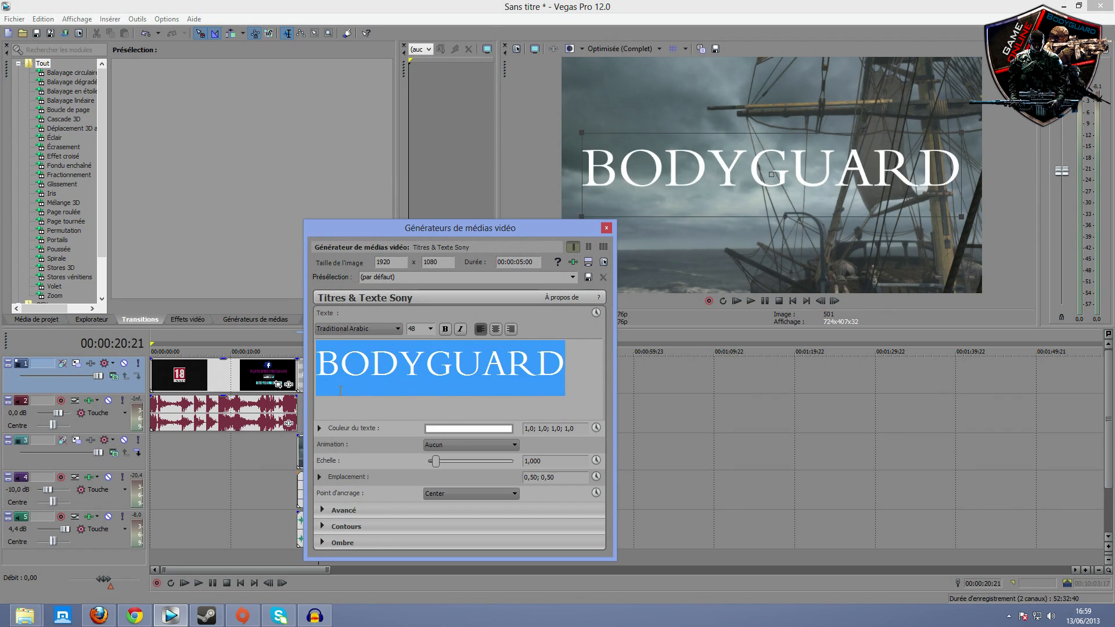
pyautogui.press('Down')
pyautogui.press('Up')
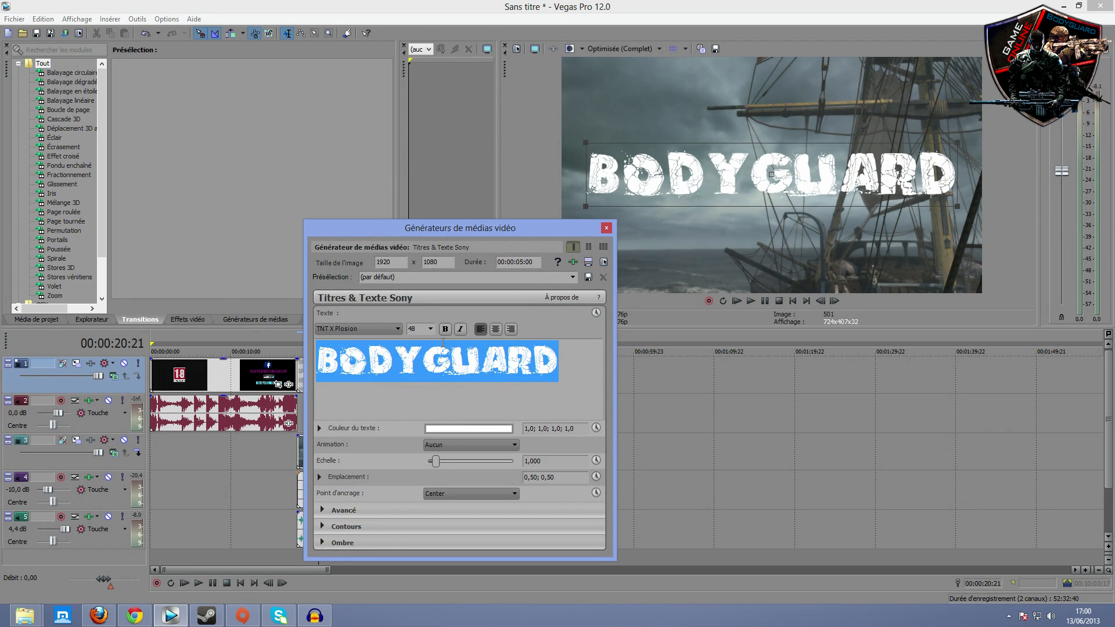
# Set the BODYGUARD title's font size to 10 and place it in the upper-right corner of the video frame.
pyautogui.click(427, 347)
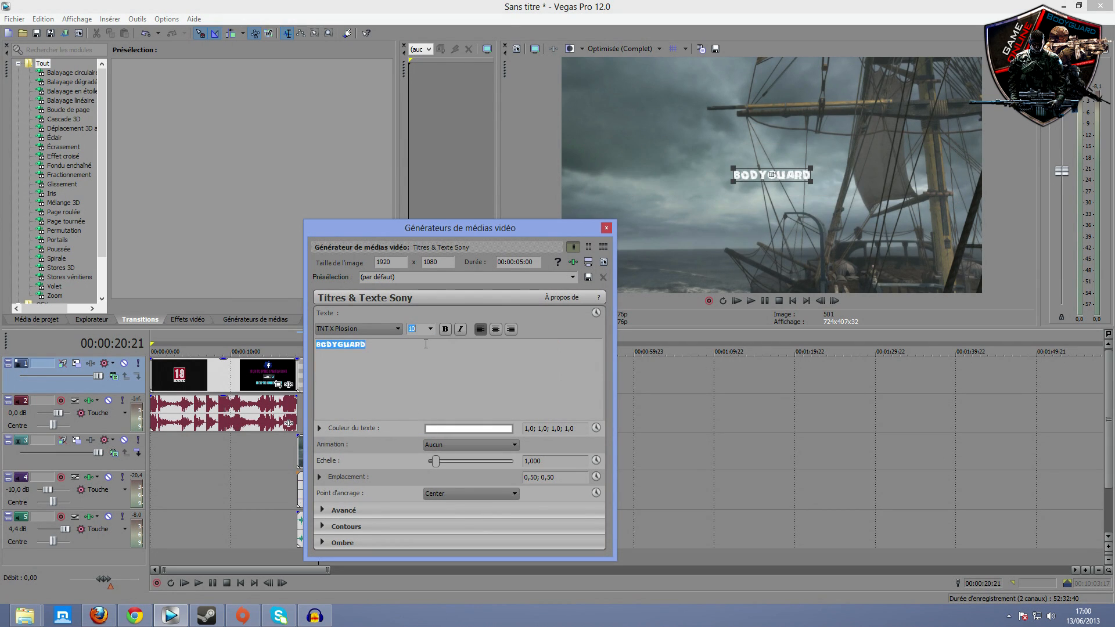
pyautogui.moveTo(782, 178); pyautogui.dragTo(939, 69)
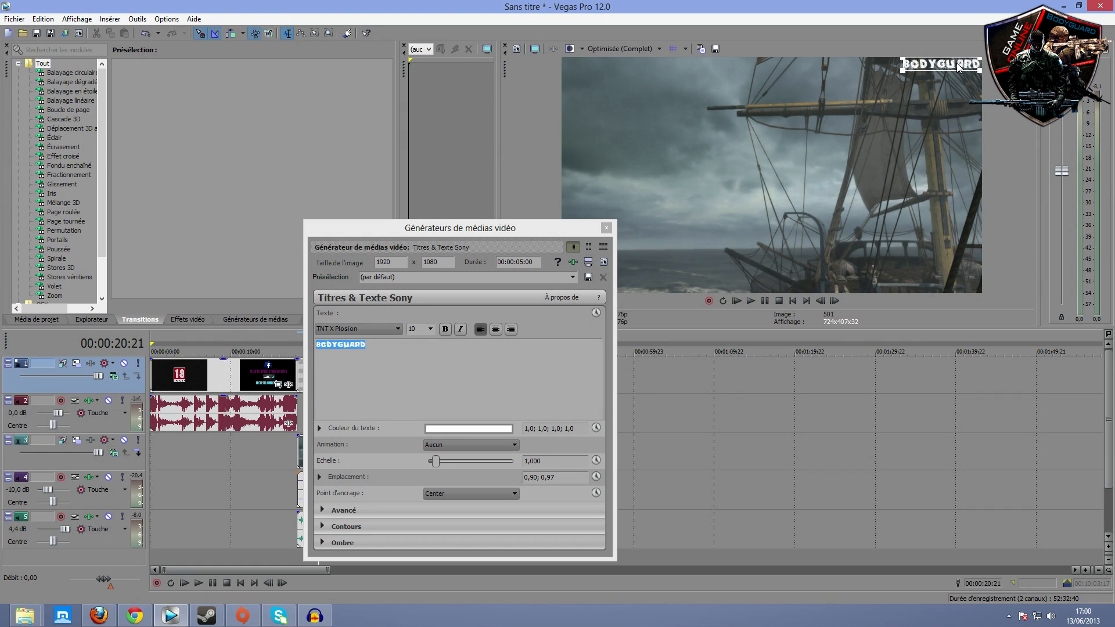
pyautogui.click(469, 428)
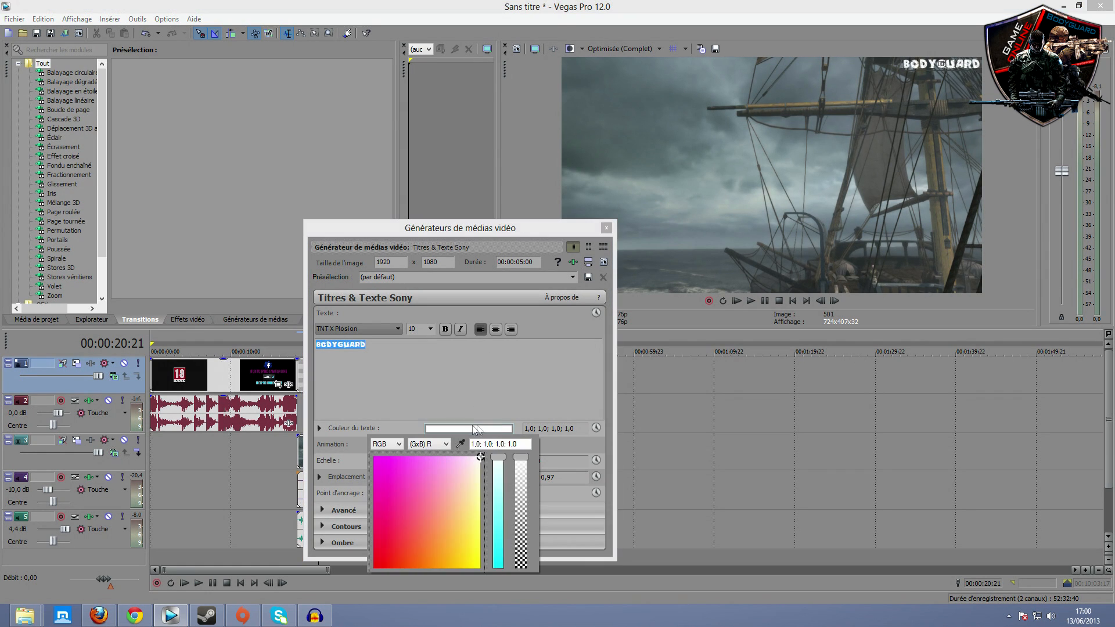
pyautogui.click(608, 227)
pyautogui.click(608, 229)
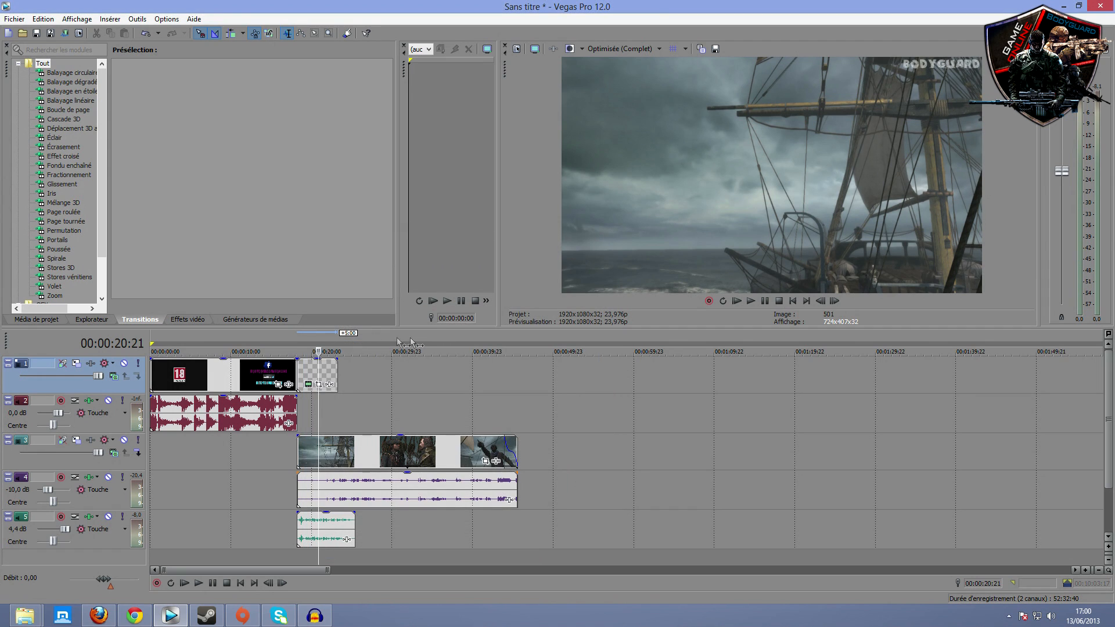
# Extend the BODYGUARD title to the end of the gameplay clip and preview it at the gameplay's start.
pyautogui.click(339, 372)
pyautogui.moveTo(511, 351); pyautogui.dragTo(517, 351)
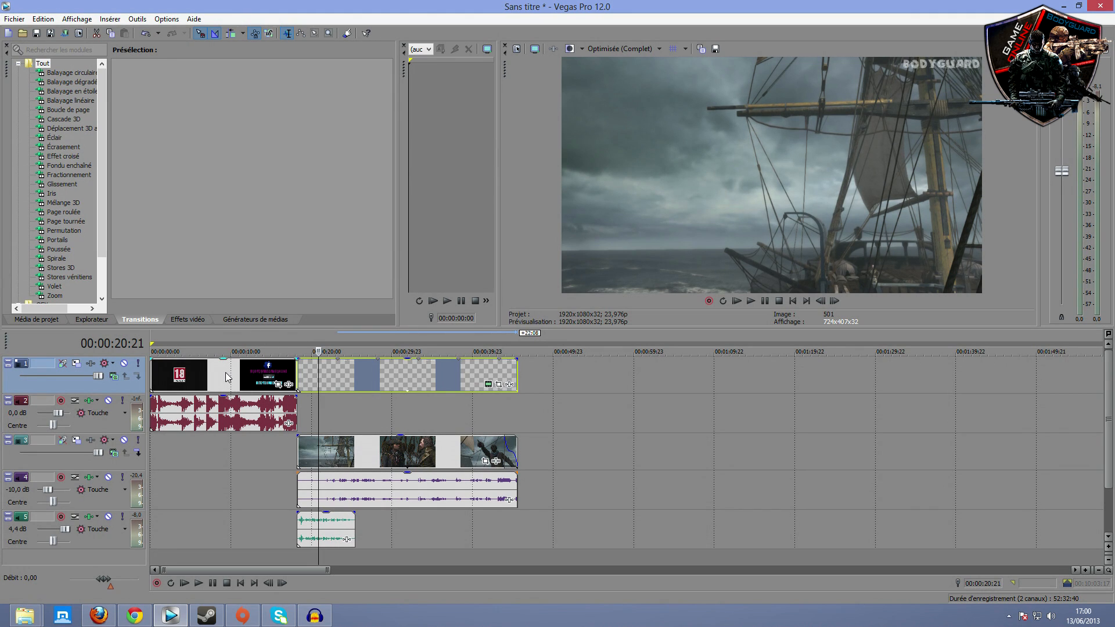
pyautogui.click(301, 341)
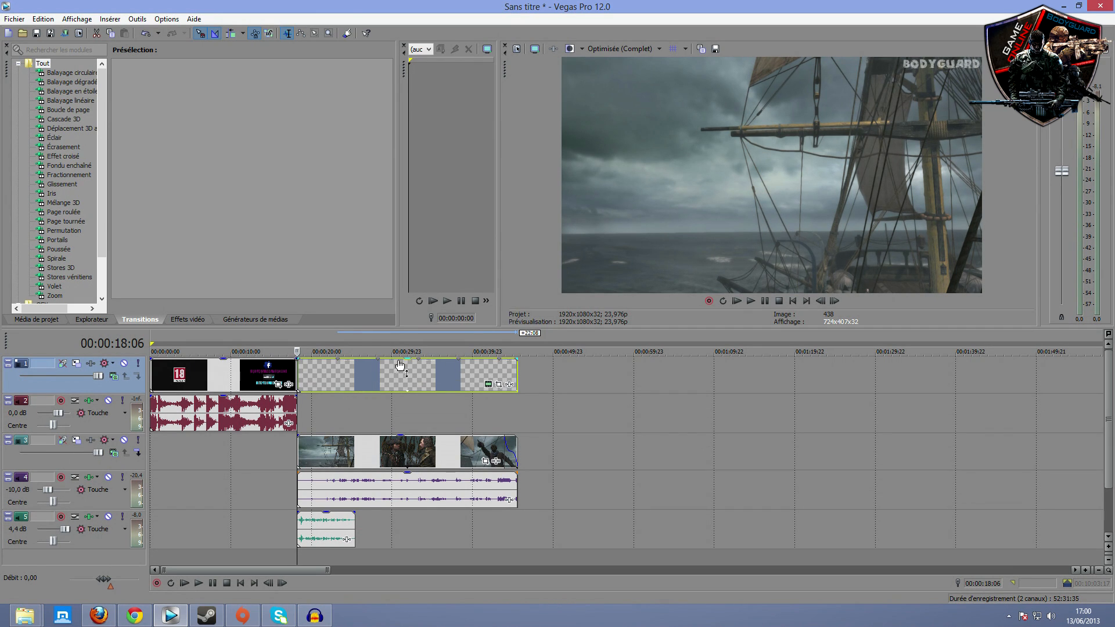
# Replace the BODYGUARD title with the overlay_bodyguard image from the Youtube folder, spanning the whole gameplay clip.
pyautogui.click(344, 369)
pyautogui.press('Delete')
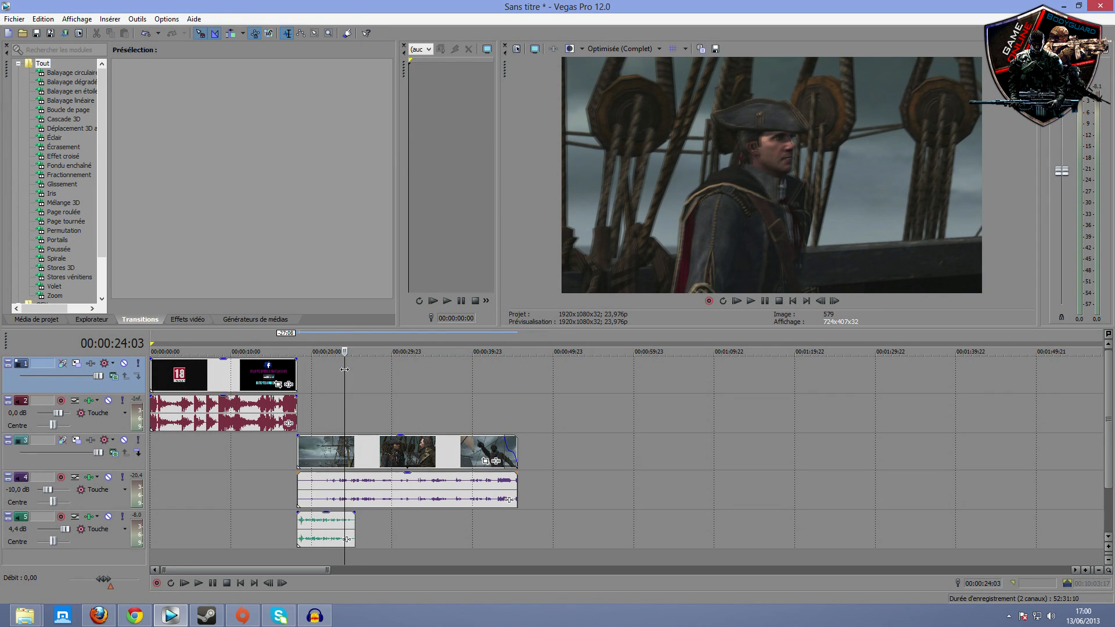
pyautogui.click(1064, 6)
pyautogui.doubleClick(1086, 16)
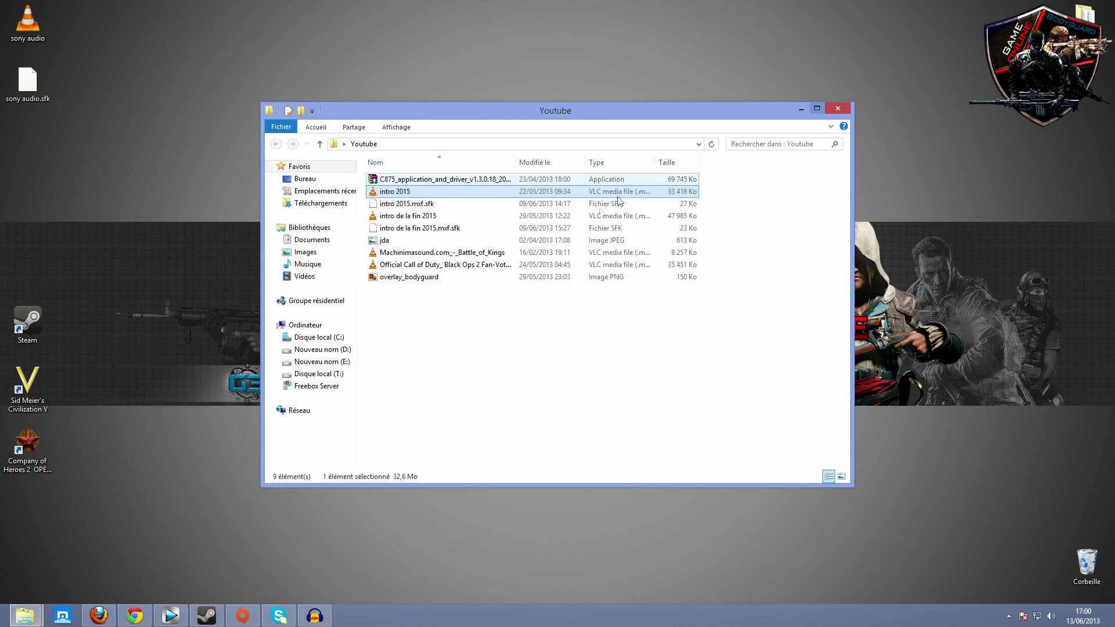
pyautogui.moveTo(395, 277); pyautogui.dragTo(517, 379)
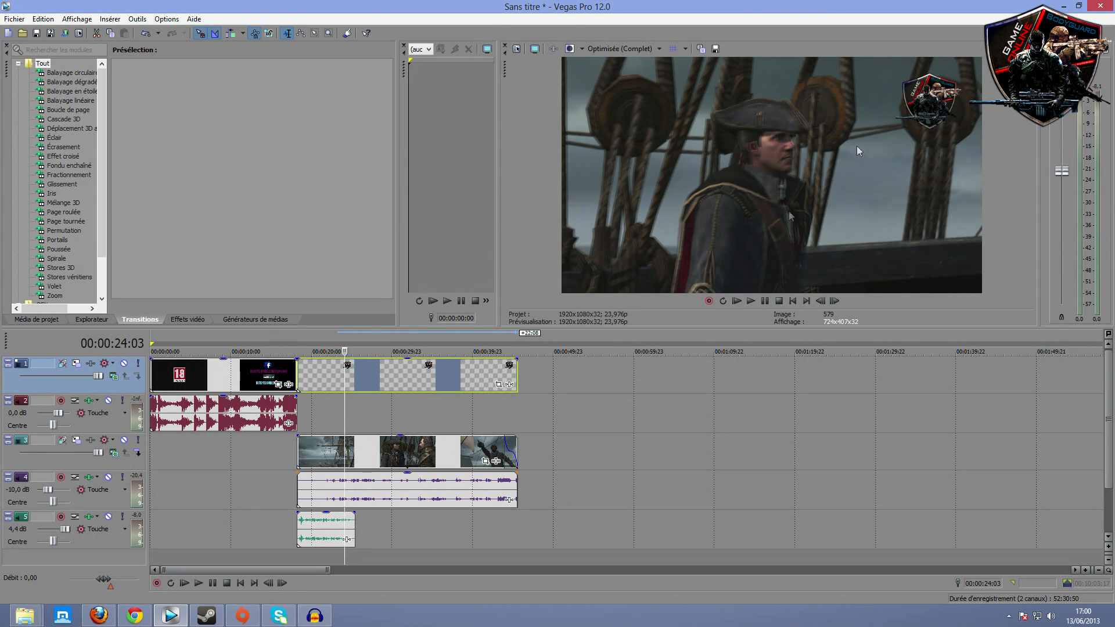
# Reframe the overlay_bodyguard image with pan/crop so the logo sits closer to the video frame's upper-right corner.
pyautogui.click(493, 384)
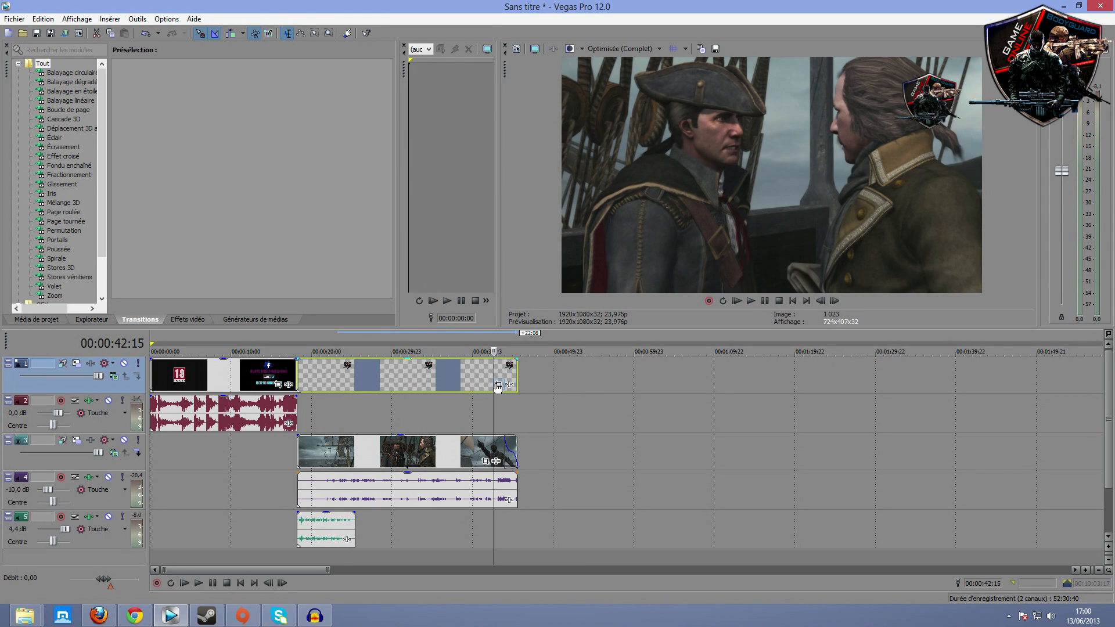
pyautogui.click(498, 384)
pyautogui.moveTo(402, 278); pyautogui.dragTo(446, 251)
pyautogui.moveTo(327, 347); pyautogui.dragTo(266, 386)
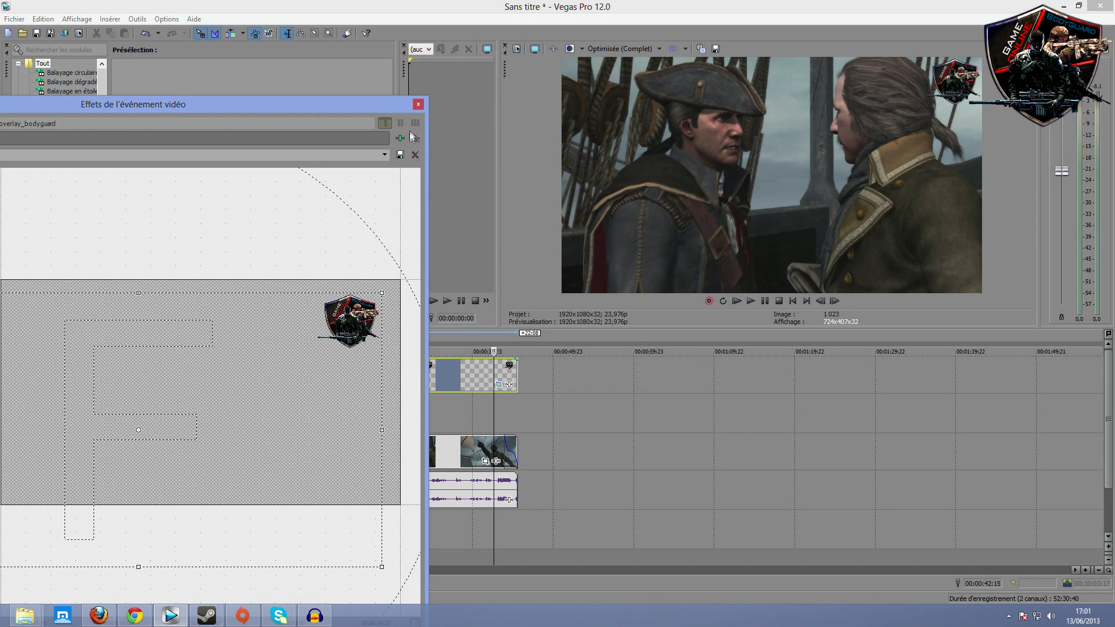
pyautogui.click(418, 105)
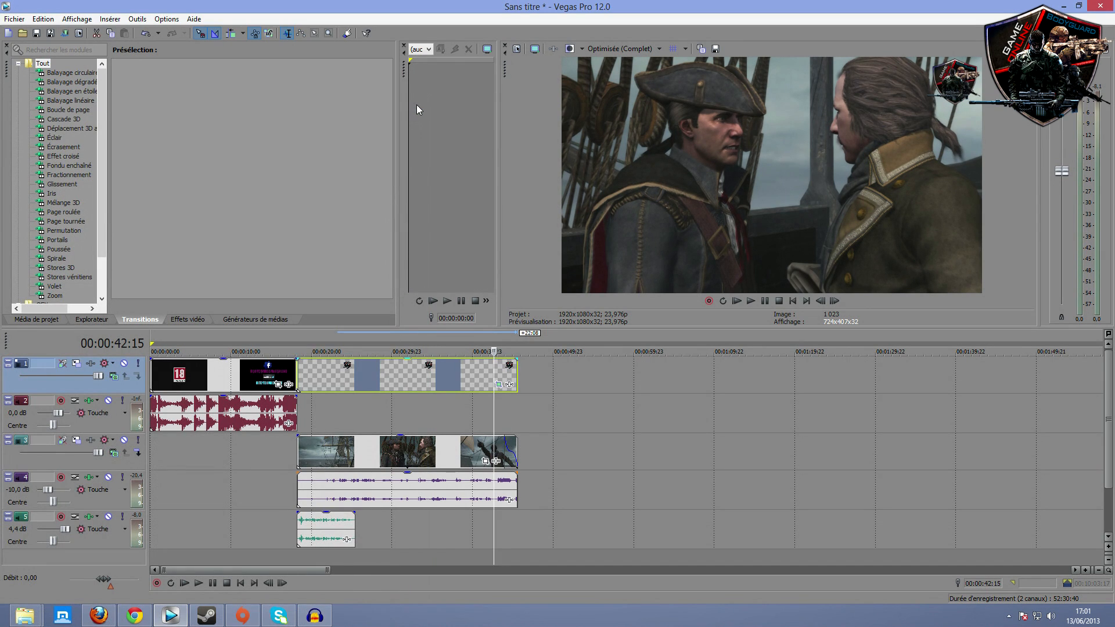
# Play the gameplay from its start to check the logo overlay and pause after a few seconds.
pyautogui.click(295, 338)
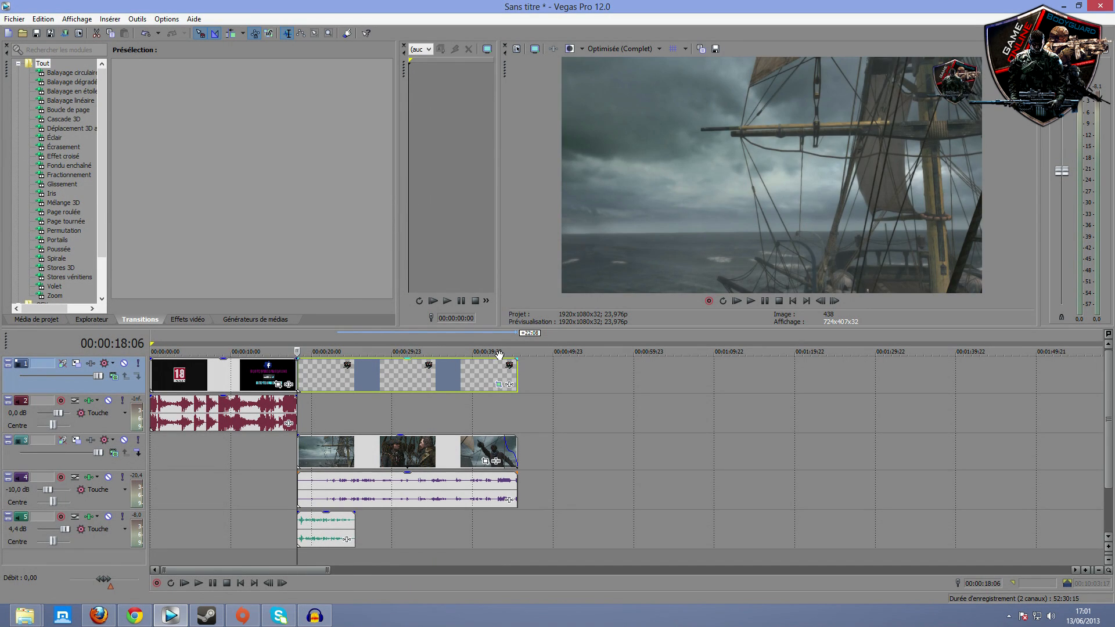
pyautogui.click(752, 303)
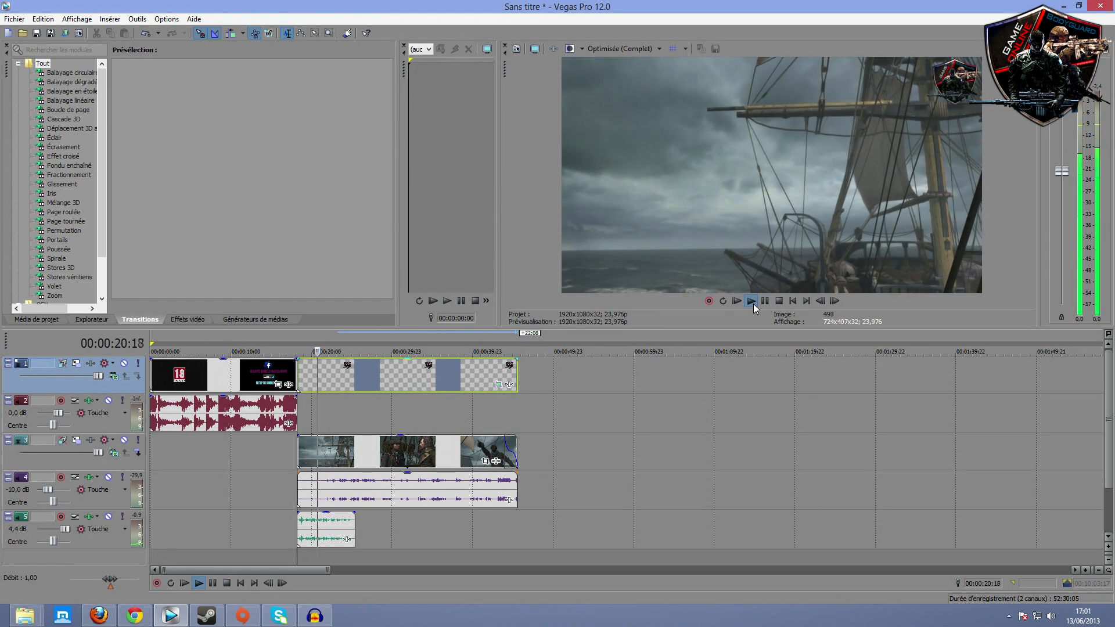
pyautogui.click(765, 301)
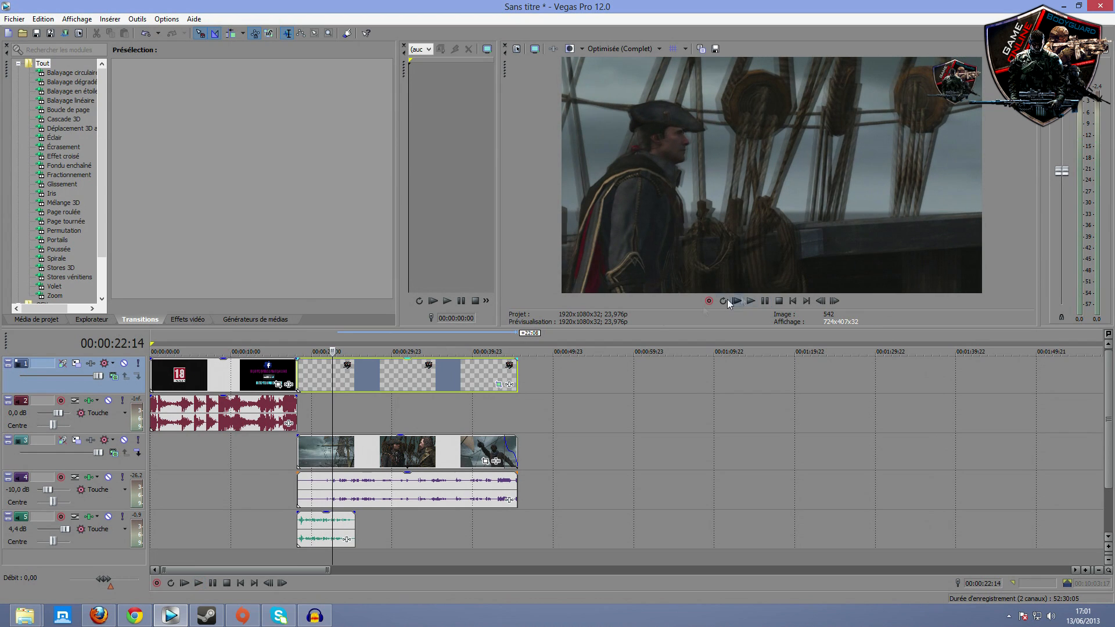
# Select the timeline from the gameplay's end back to 00:00:00:00 and render it as "video teste" in Sony MXF HD EX 1920 x 1080-24p.
pyautogui.moveTo(517, 343)
pyautogui.mouseDown()
pyautogui.moveTo(244, 319)
pyautogui.moveTo(139, 323)
pyautogui.mouseUp()
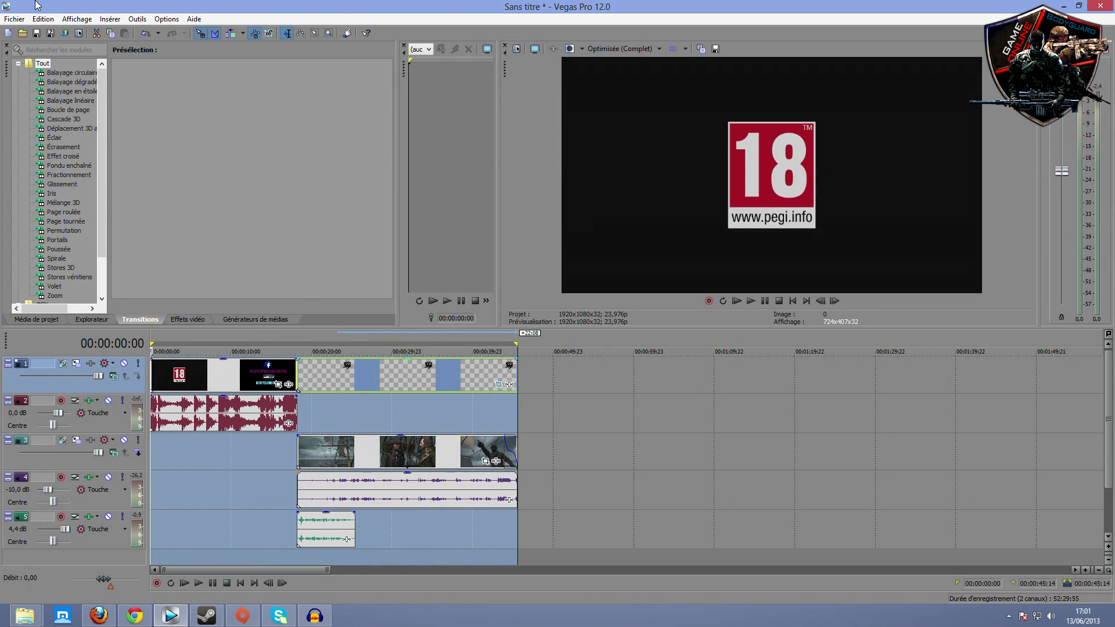
pyautogui.click(66, 34)
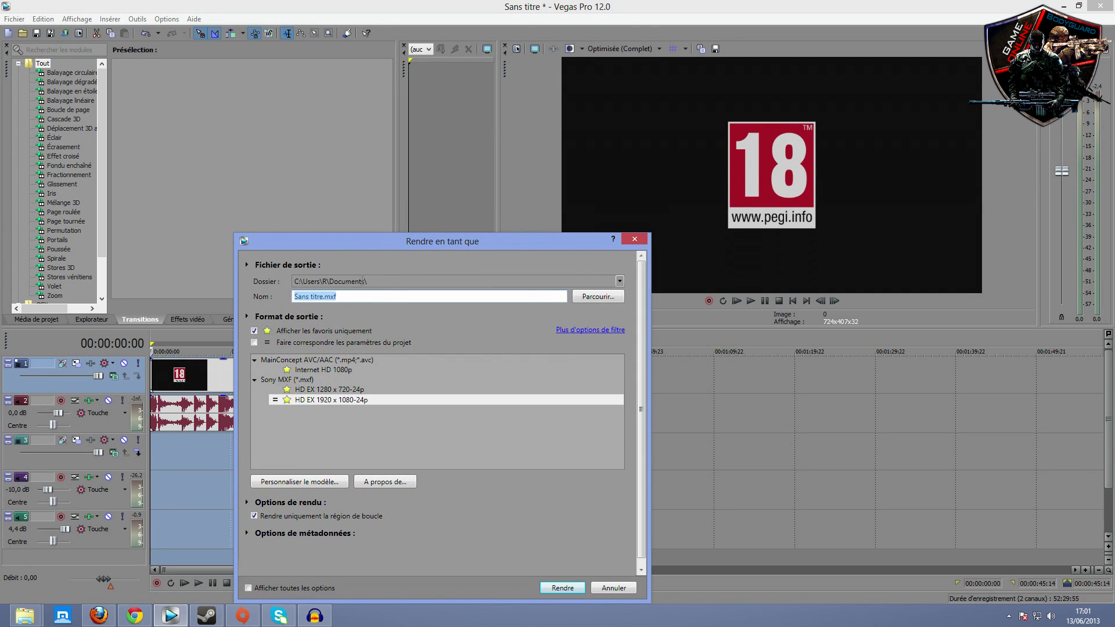
pyautogui.write('video teste')
pyautogui.click(553, 583)
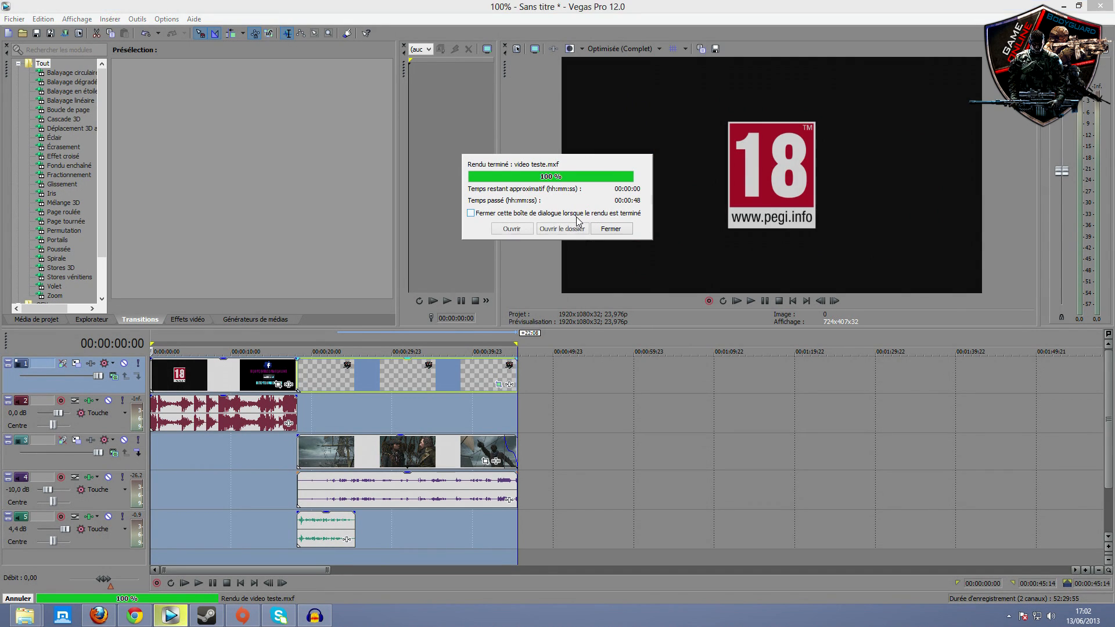
# Open the render's folder, play video teste in VLC, skip to about 00:12 and leave full screen.
pyautogui.click(573, 229)
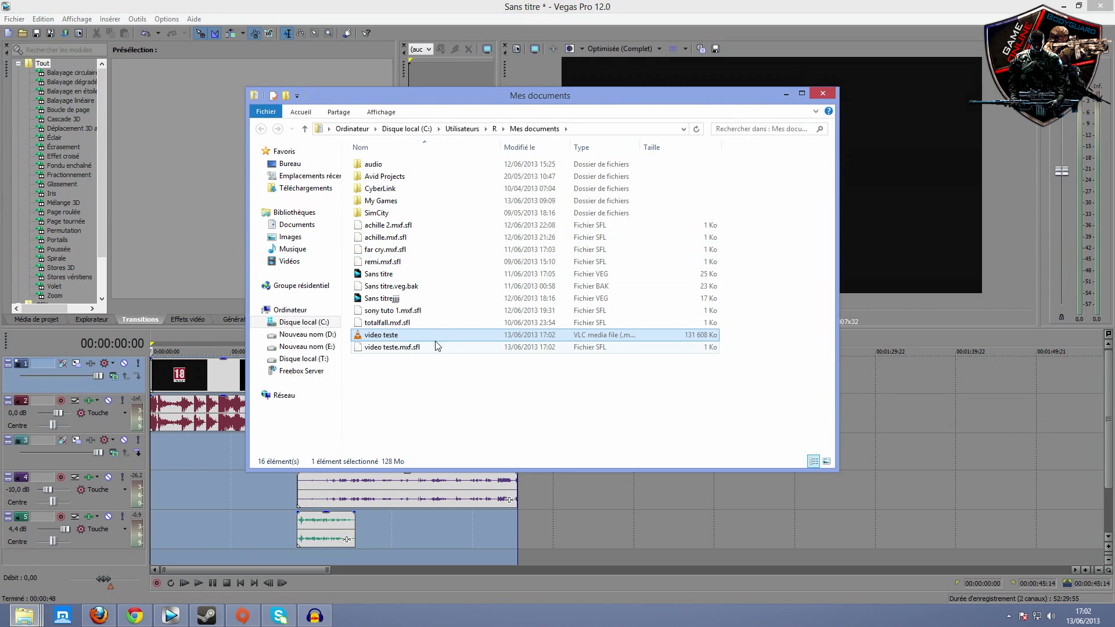
pyautogui.doubleClick(435, 336)
pyautogui.doubleClick(433, 336)
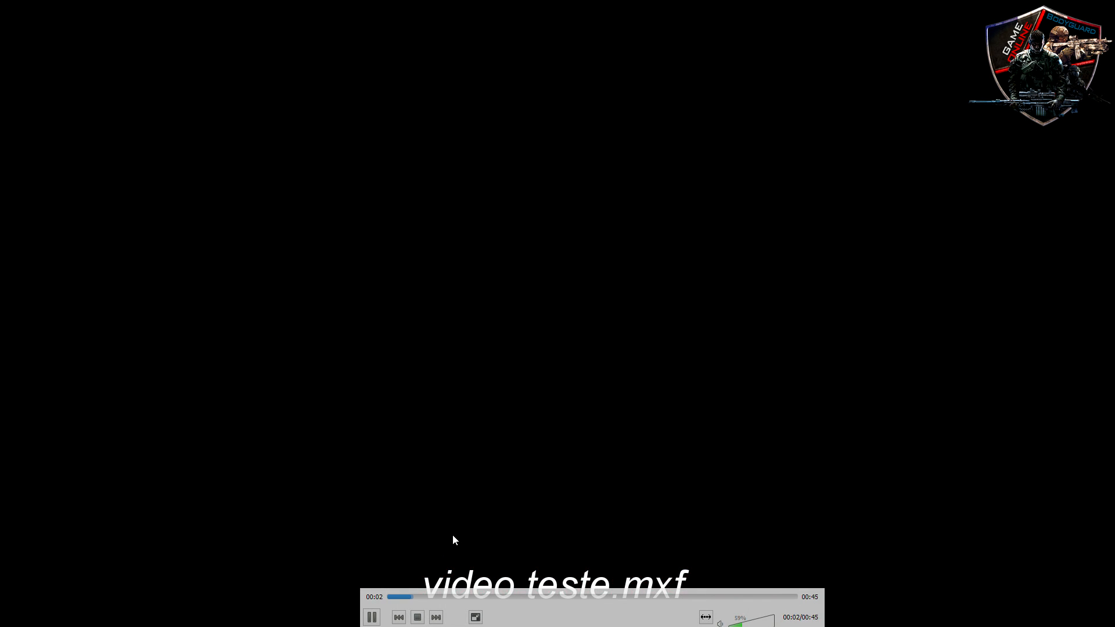
pyautogui.moveTo(476, 592); pyautogui.dragTo(506, 594)
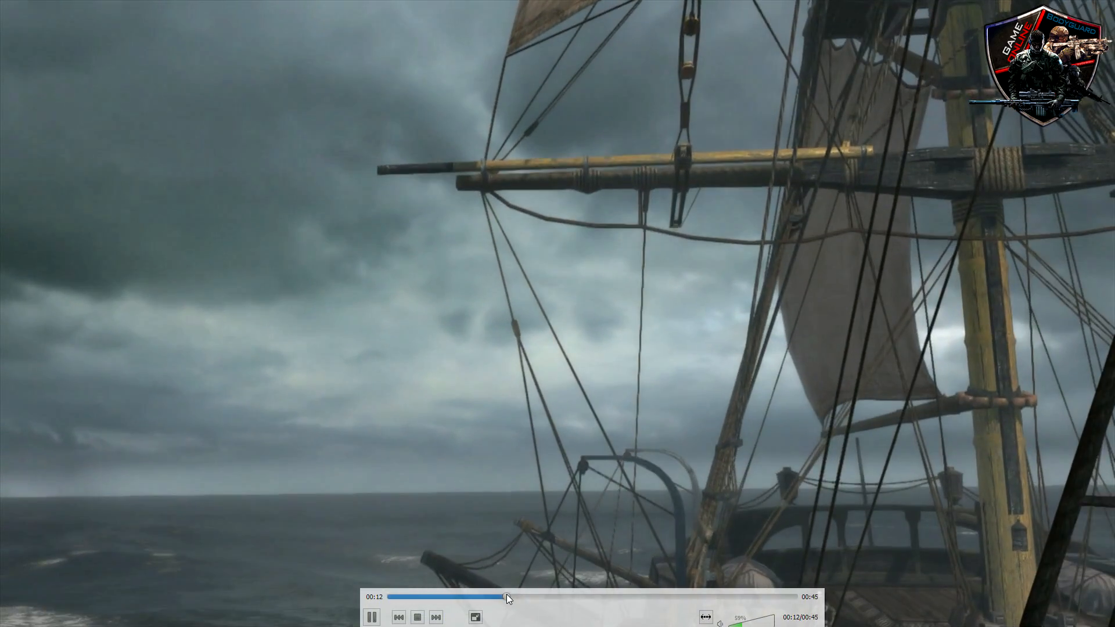
pyautogui.doubleClick(458, 509)
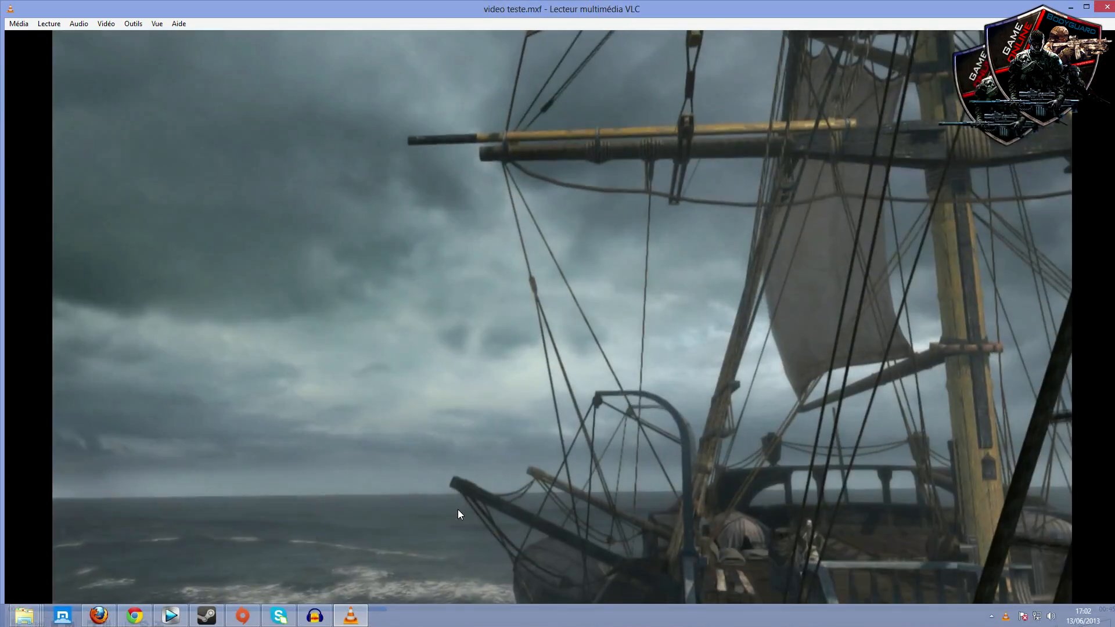
# Leave the VLC playback of video teste and the render's folder and return to Vegas Pro.
pyautogui.doubleClick(456, 510)
pyautogui.doubleClick(446, 500)
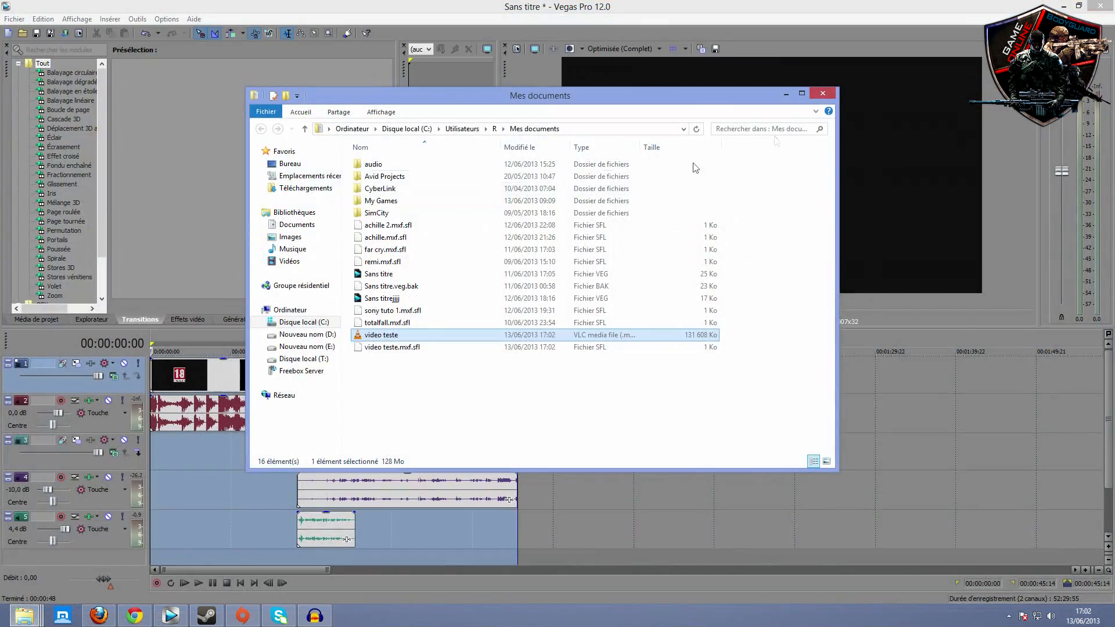
pyautogui.click(780, 93)
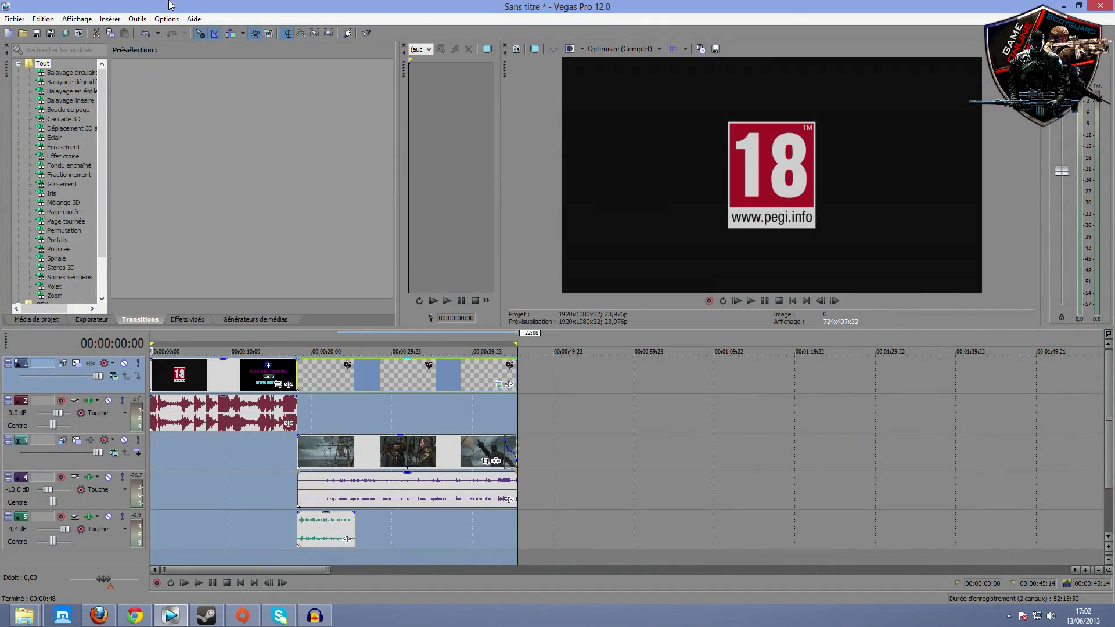
# Render the selected timeline region as "video bof" with the MainConcept AVC/AAC template Internet HD 1080p.
pyautogui.click(64, 33)
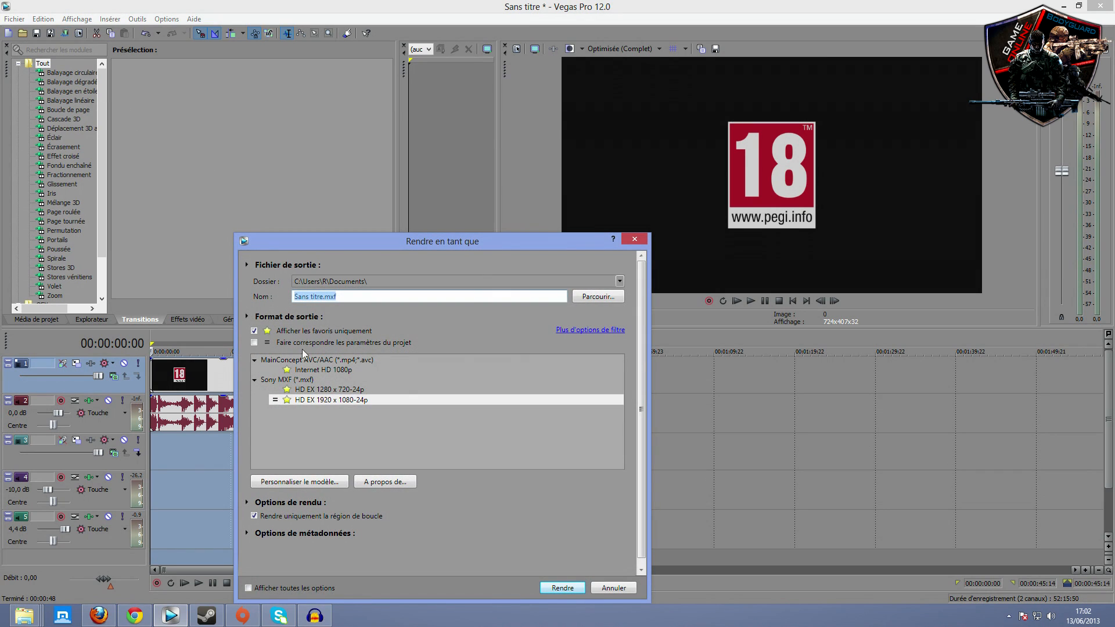
pyautogui.click(302, 370)
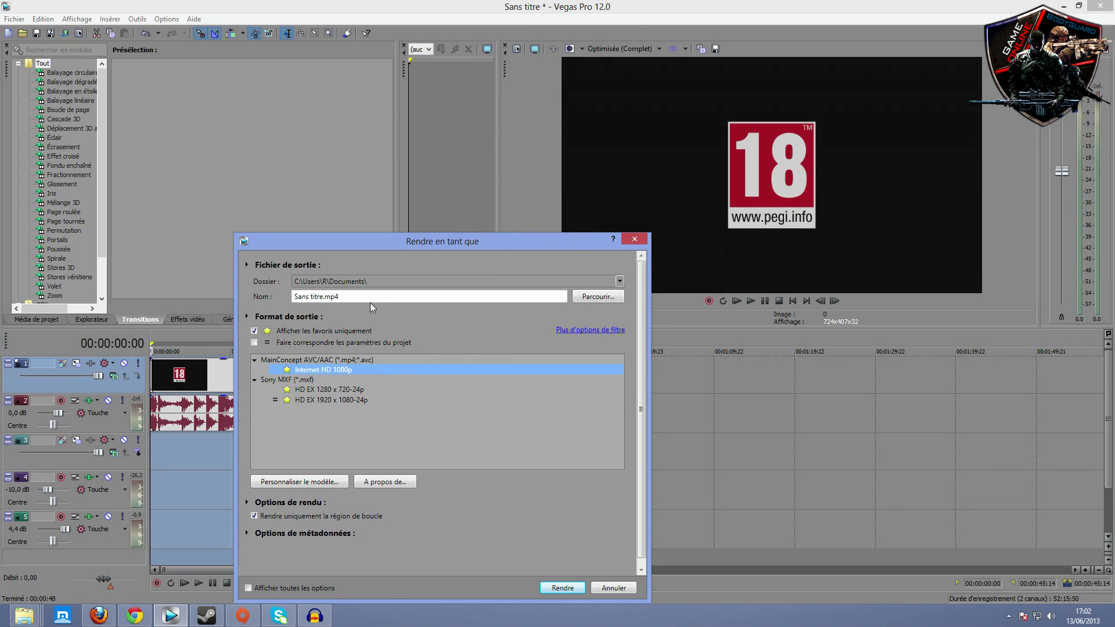
pyautogui.moveTo(370, 302); pyautogui.dragTo(261, 291)
pyautogui.write('v')
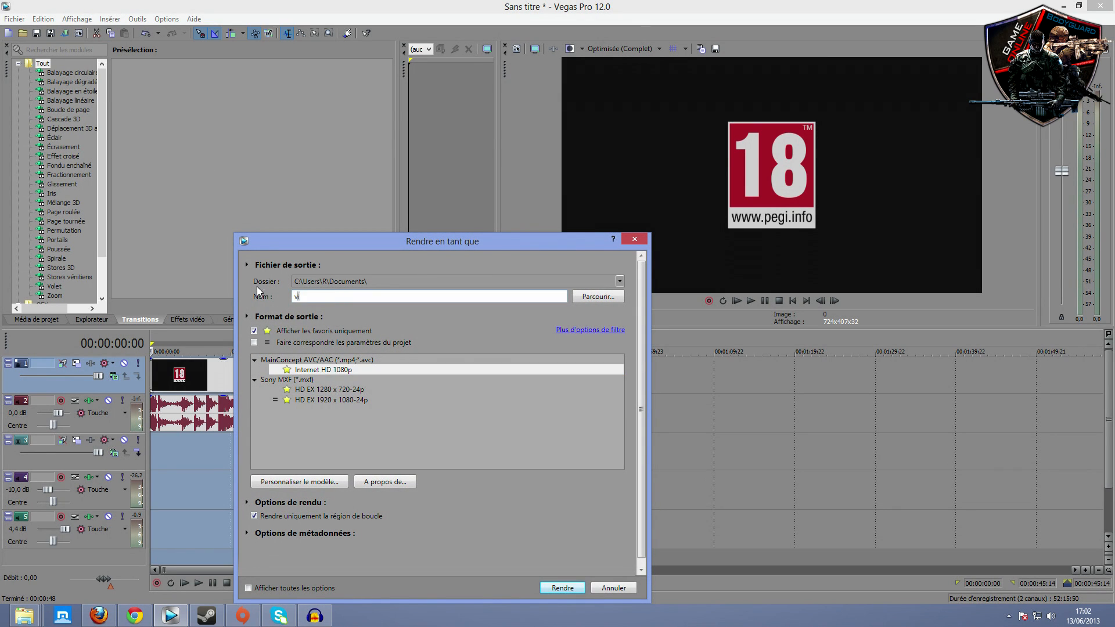
pyautogui.write('ideo bof')
pyautogui.click(562, 588)
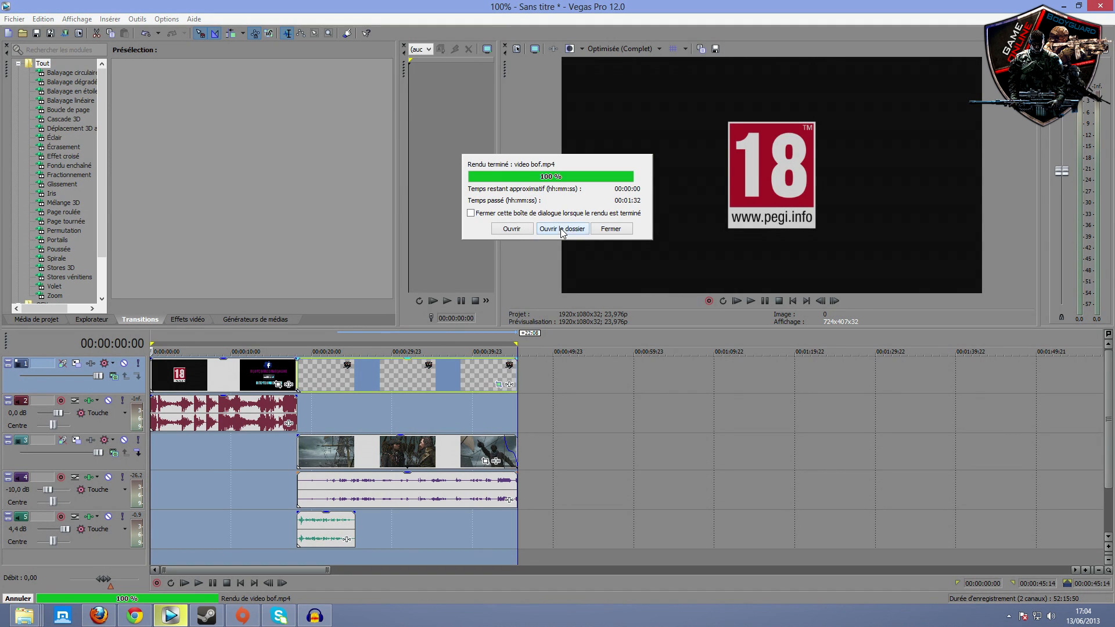
# Open the new render's folder and compare the file sizes of video bof and video teste.
pyautogui.click(561, 229)
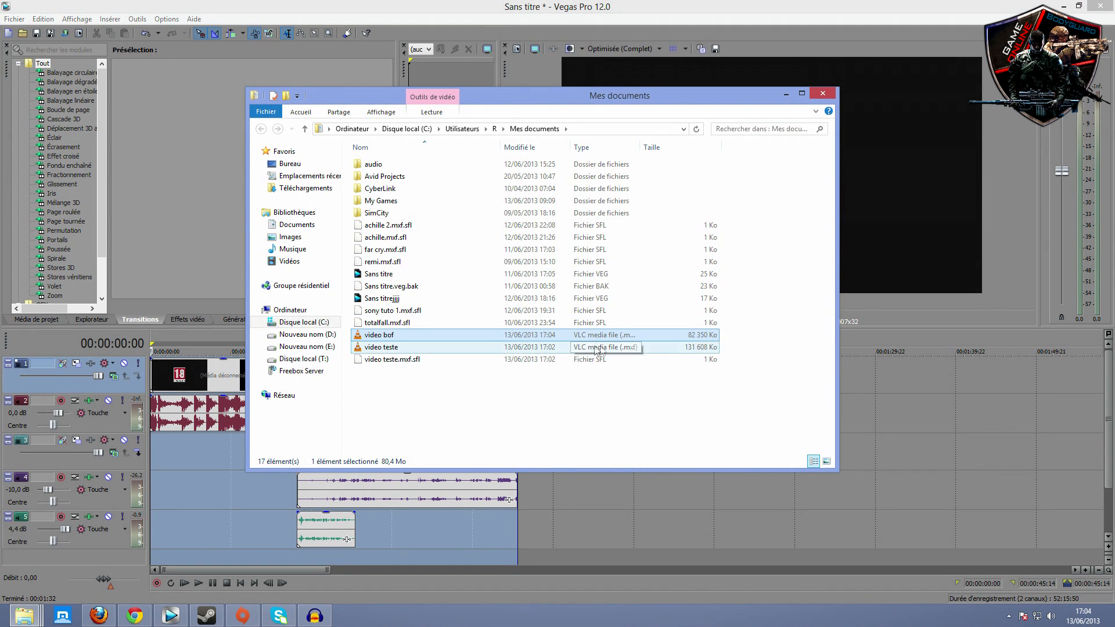
pyautogui.moveTo(727, 333); pyautogui.dragTo(719, 347)
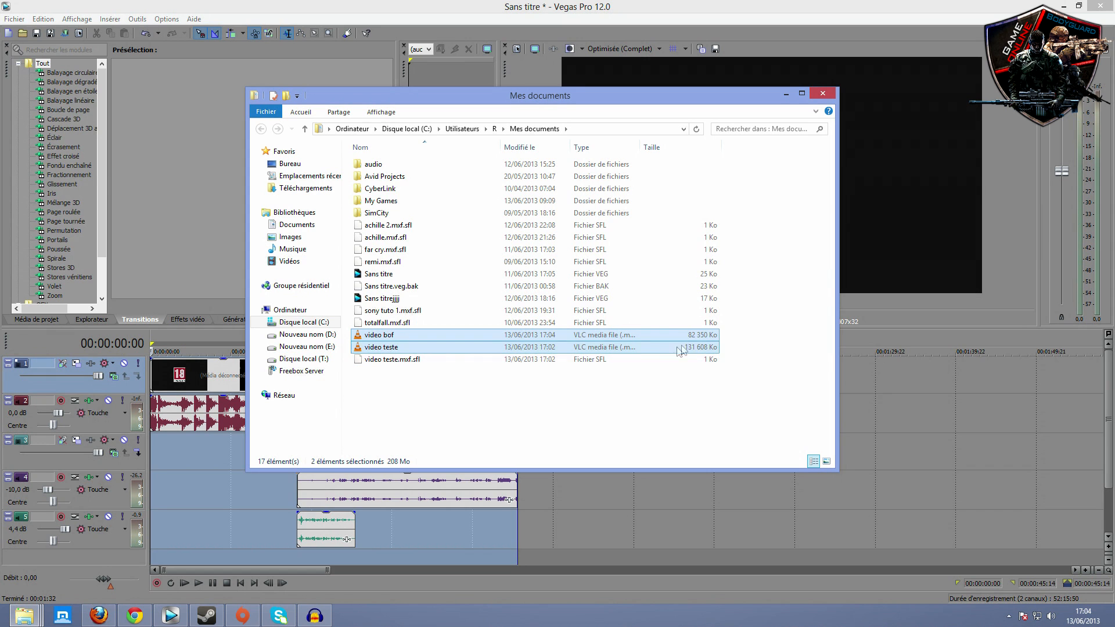
pyautogui.click(730, 342)
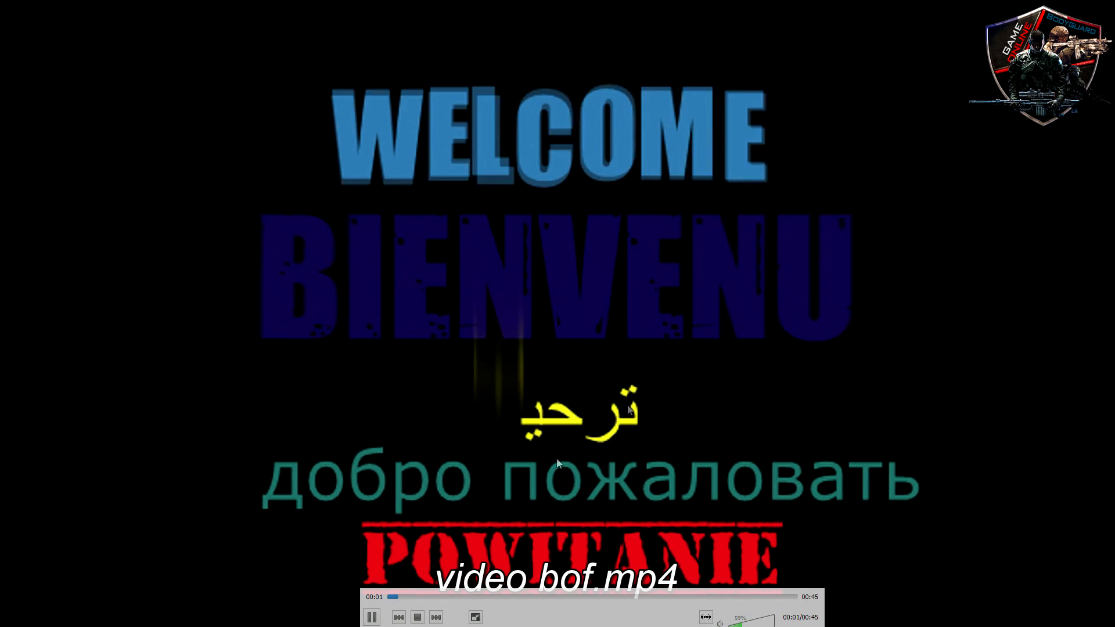
# Play video bof in VLC, skip ahead to about 00:21 to inspect the gameplay, and leave full screen.
pyautogui.click(461, 597)
pyautogui.moveTo(481, 596); pyautogui.dragTo(588, 595)
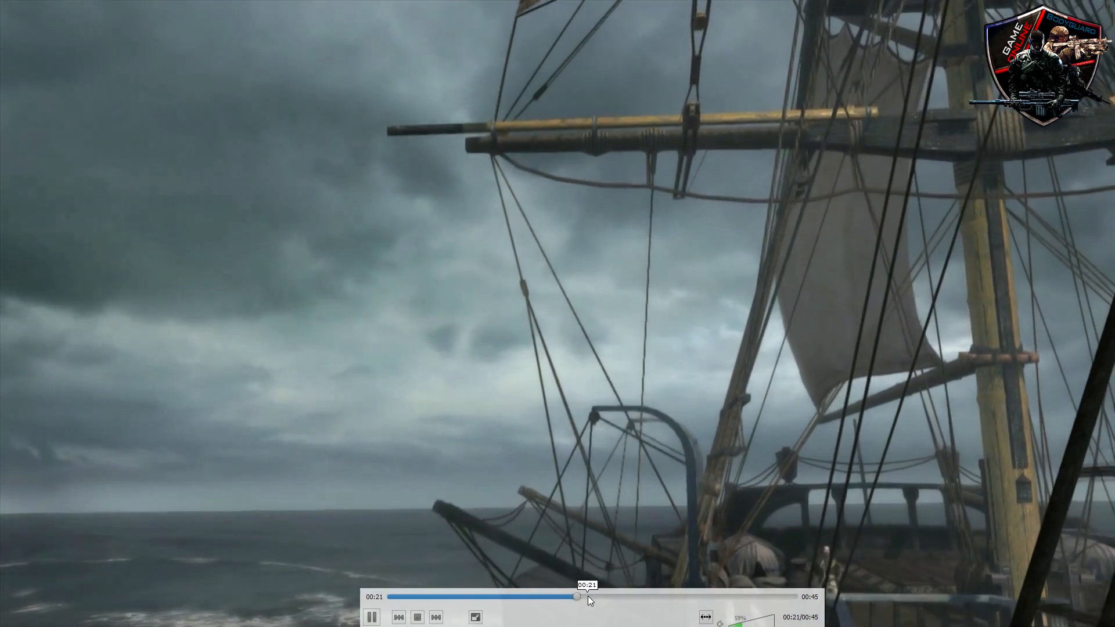
pyautogui.doubleClick(531, 296)
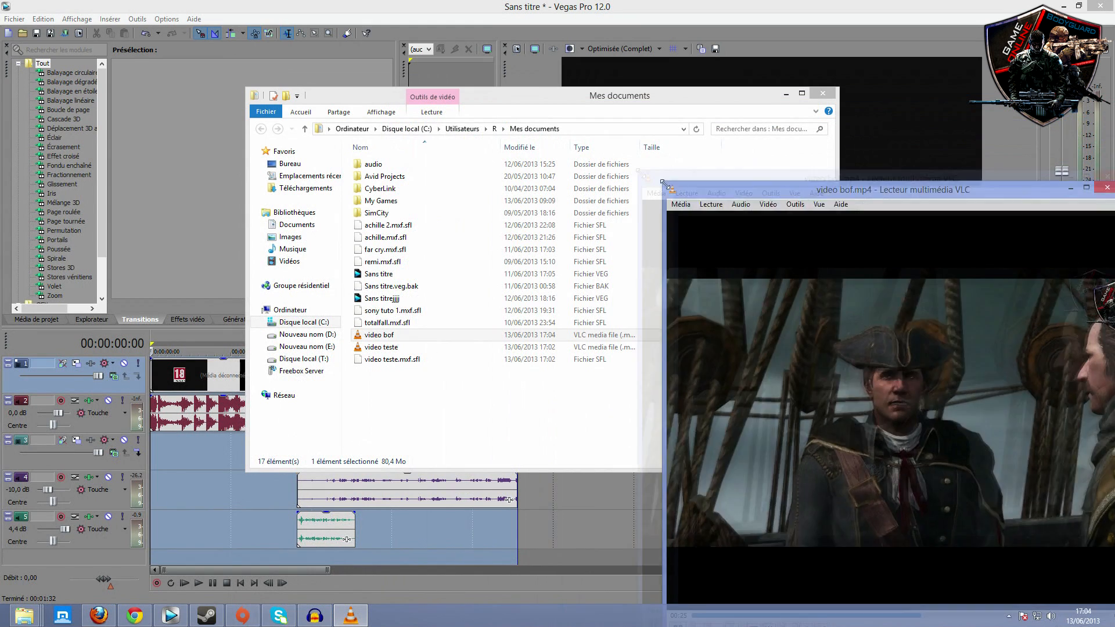
pyautogui.scroll(-2, 449, 342)
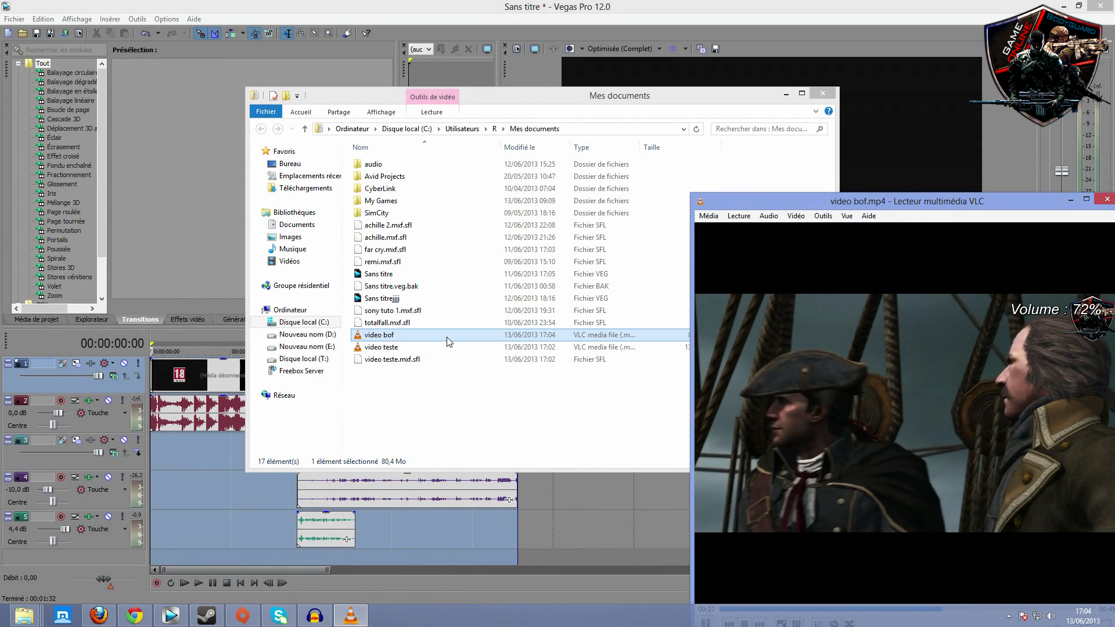
# Open video teste in VLC and arrange the player beside the render's folder window.
pyautogui.click(443, 351)
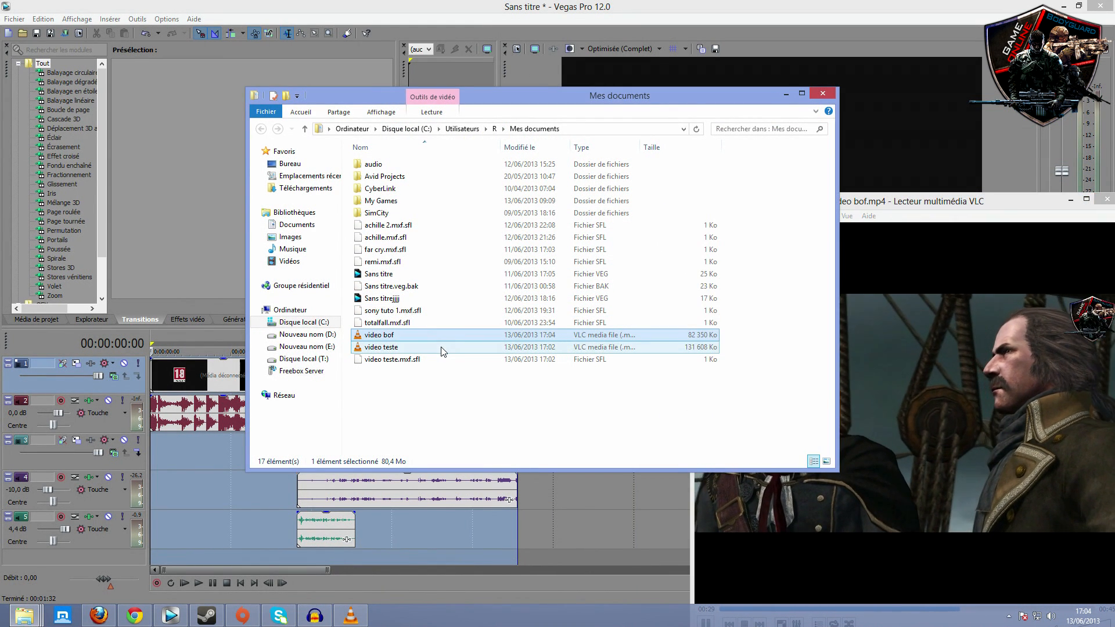
pyautogui.doubleClick(440, 348)
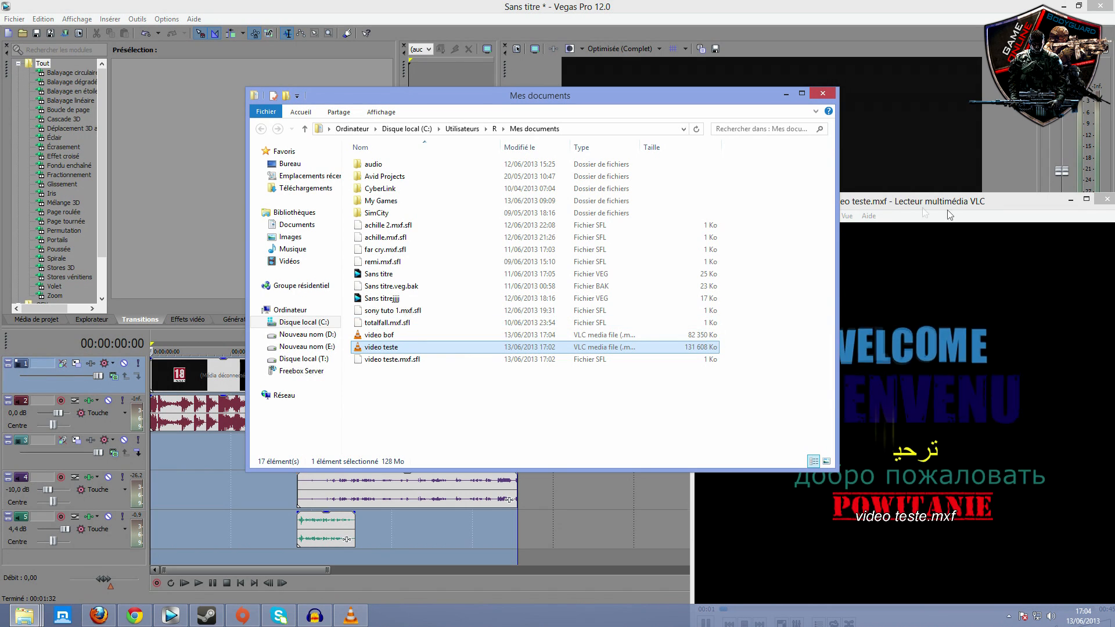
pyautogui.click(519, 335)
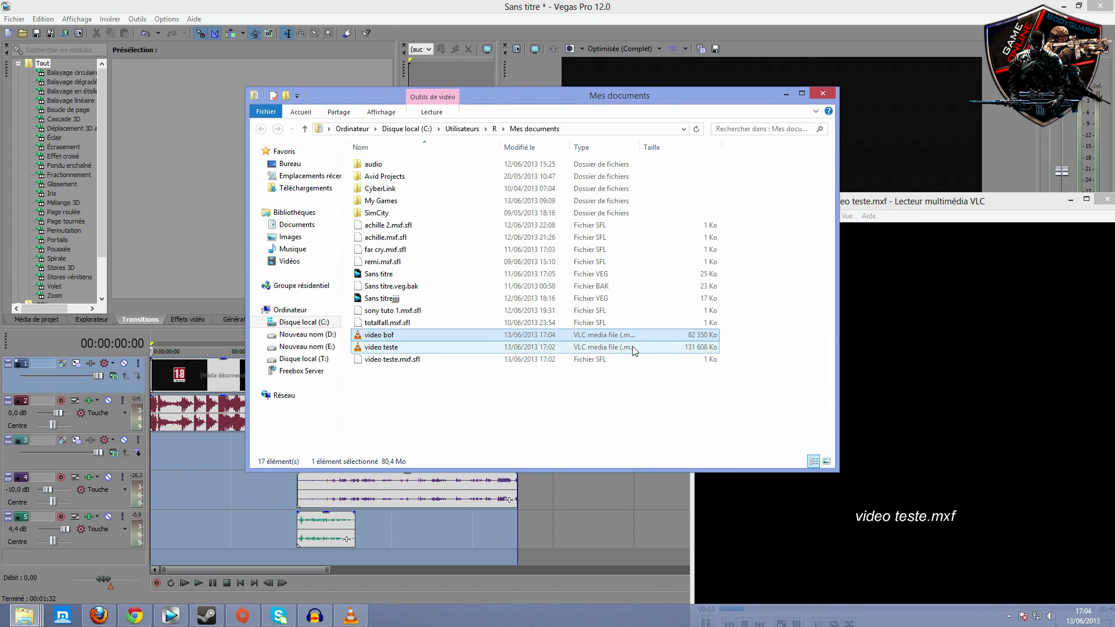
pyautogui.rightClick(633, 348)
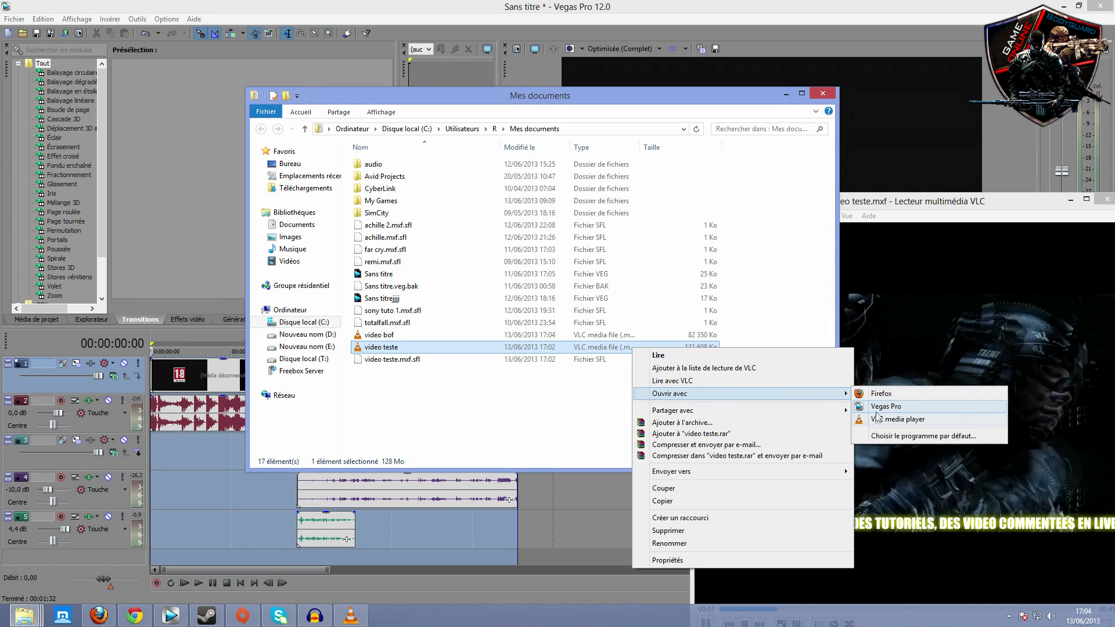
pyautogui.click(875, 419)
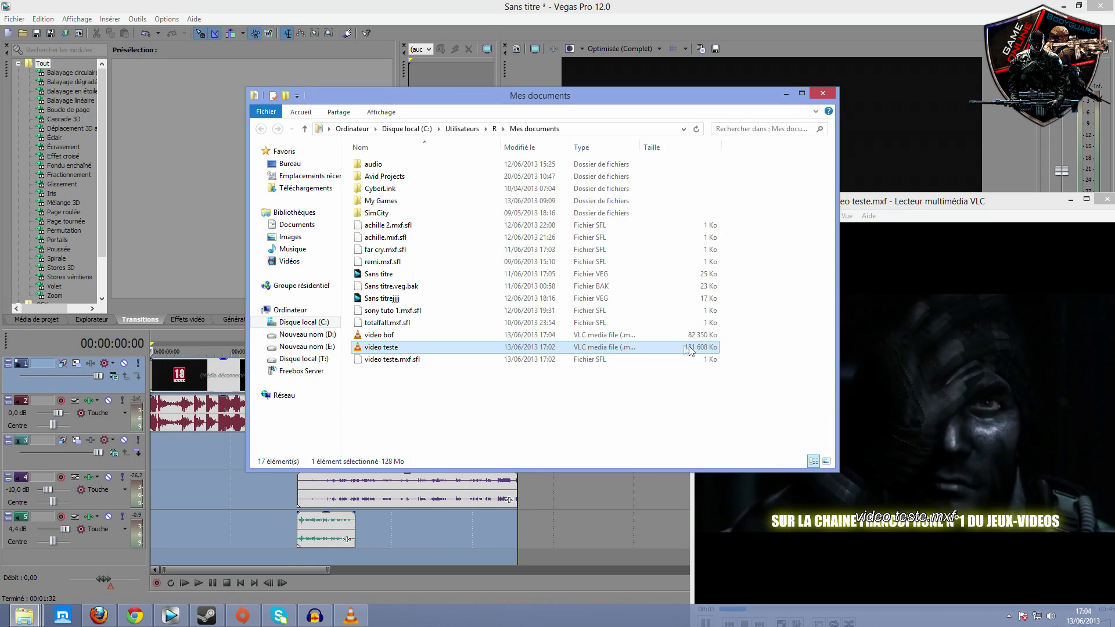
pyautogui.moveTo(720, 102); pyautogui.dragTo(629, 98)
pyautogui.moveTo(938, 201); pyautogui.dragTo(765, 93)
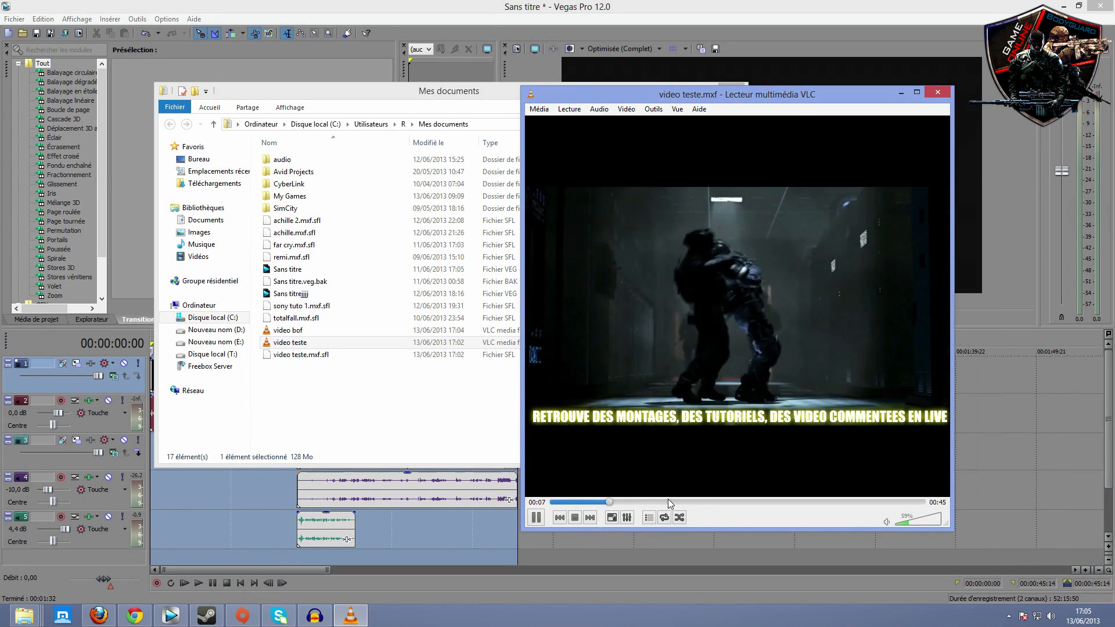
# Skip video teste forward through the gameplay to about 00:25 to check its picture quality.
pyautogui.click(675, 501)
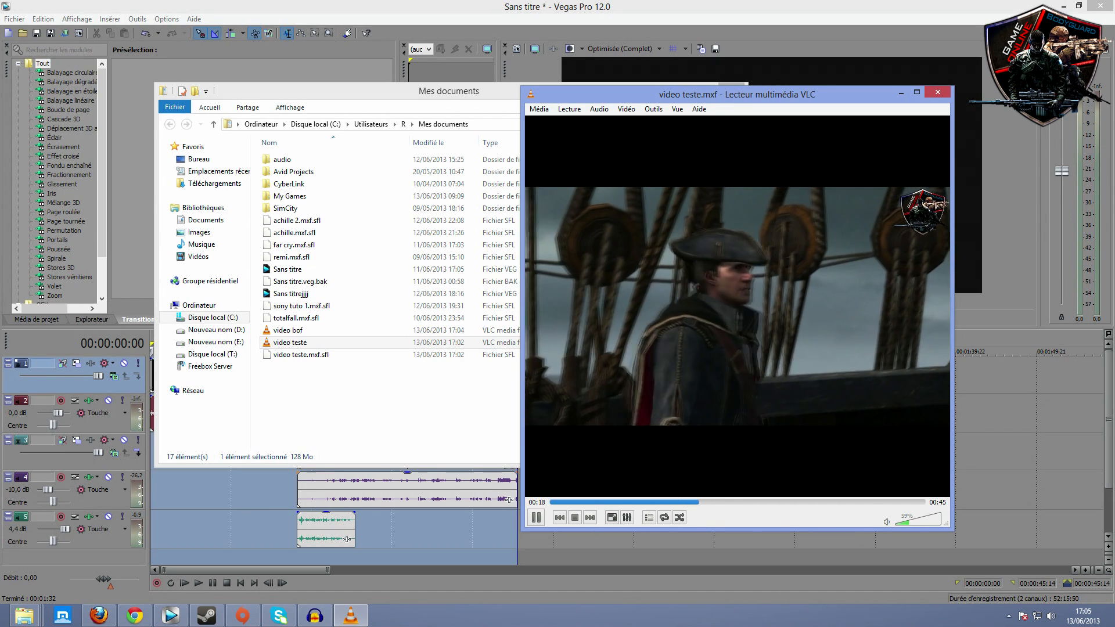
pyautogui.click(744, 502)
pyautogui.click(759, 502)
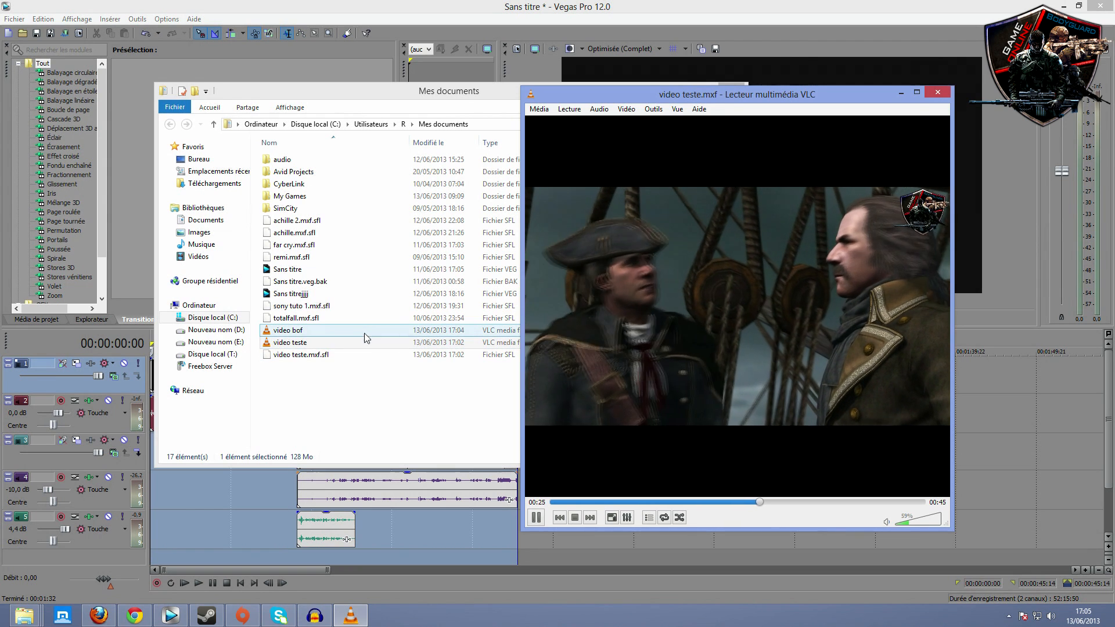
# Load video bof into the VLC player and skip through the gameplay to about 00:35 for comparison.
pyautogui.doubleClick(364, 333)
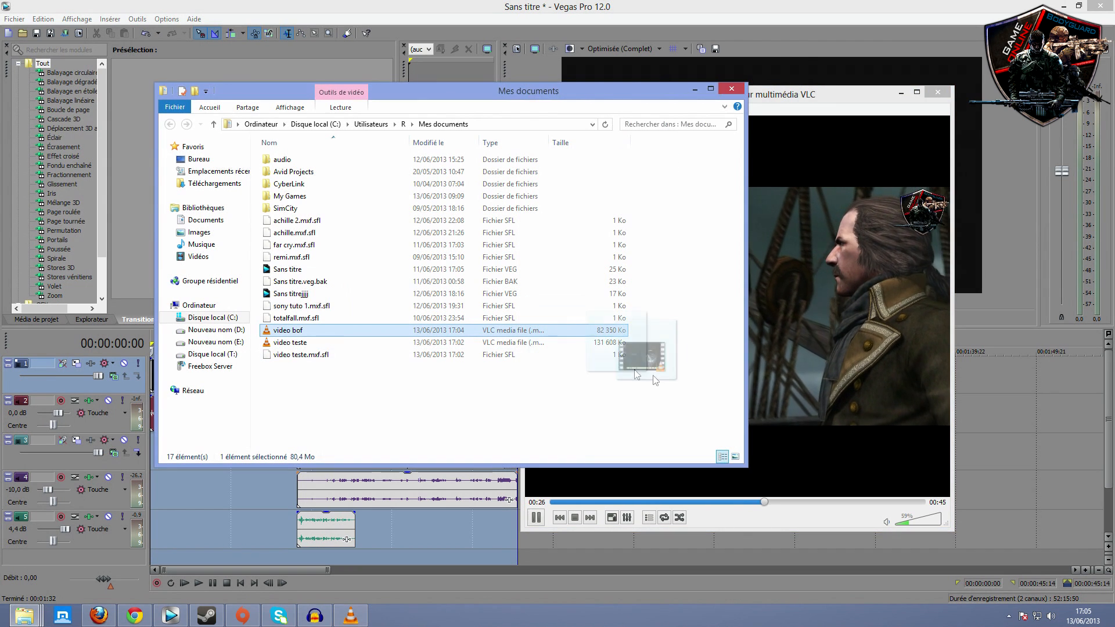
pyautogui.click(730, 500)
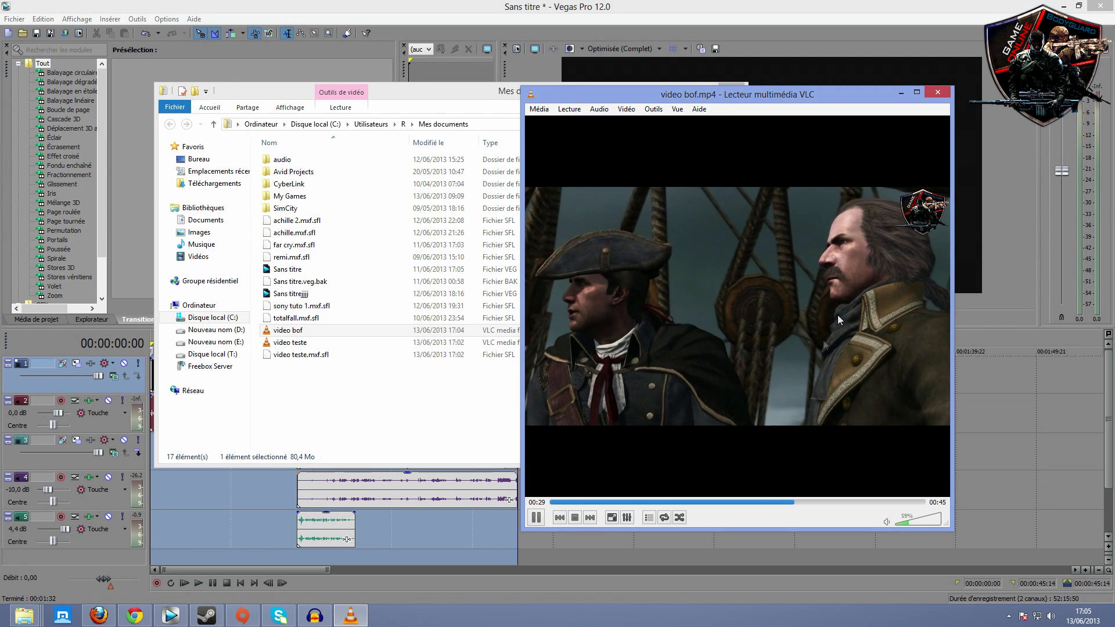
pyautogui.click(826, 502)
pyautogui.click(843, 501)
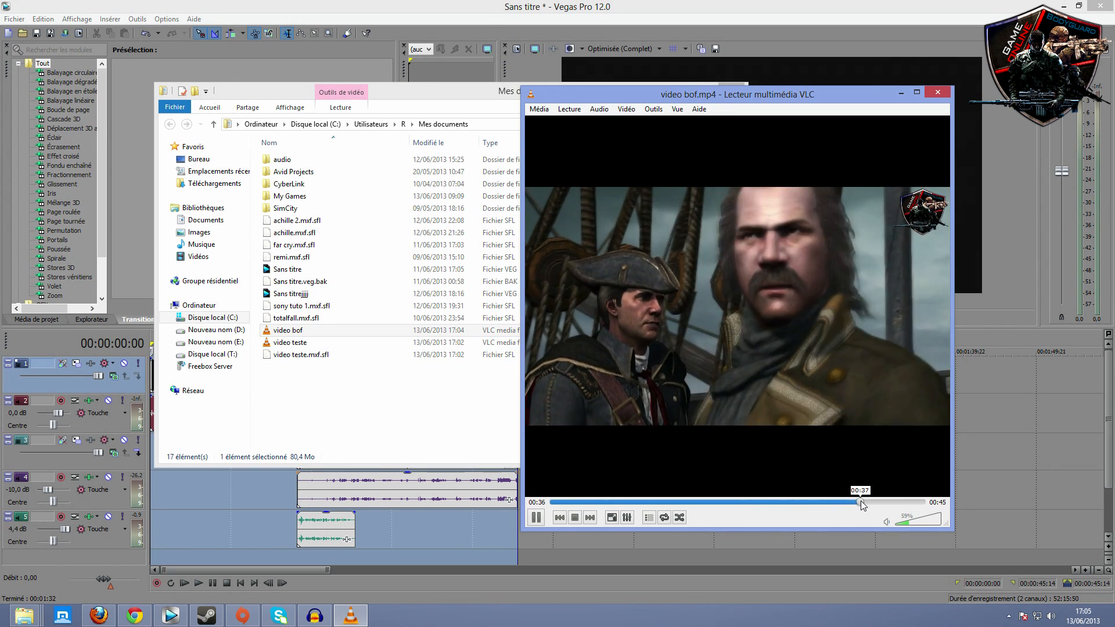
# Play video teste again, skip to about 00:36, and step back through the gameplay to about 00:12.
pyautogui.click(288, 332)
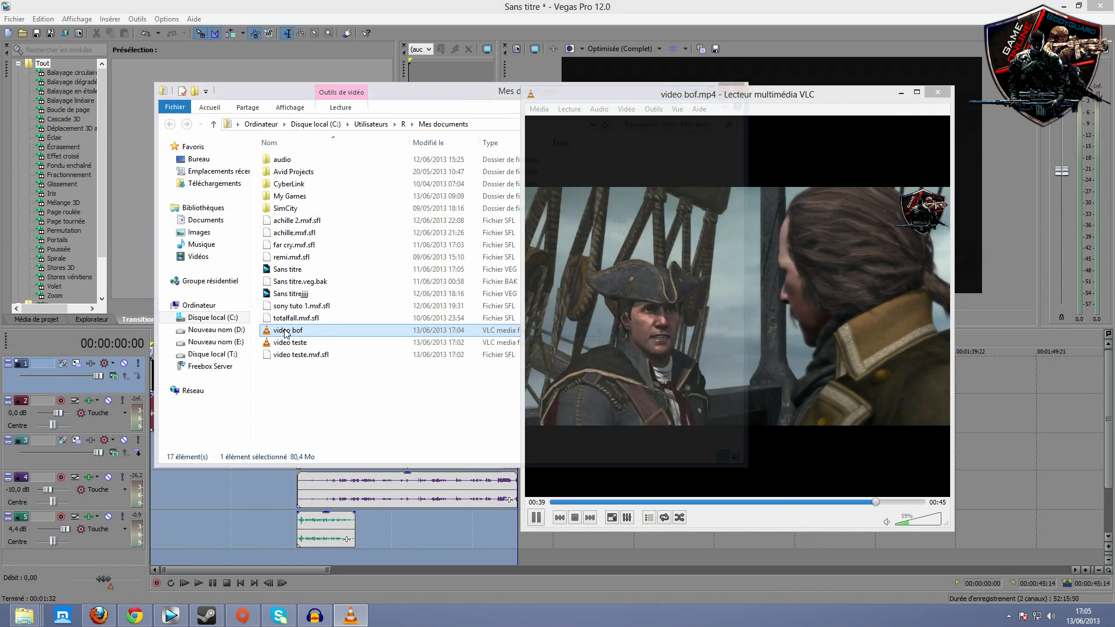
pyautogui.doubleClick(280, 342)
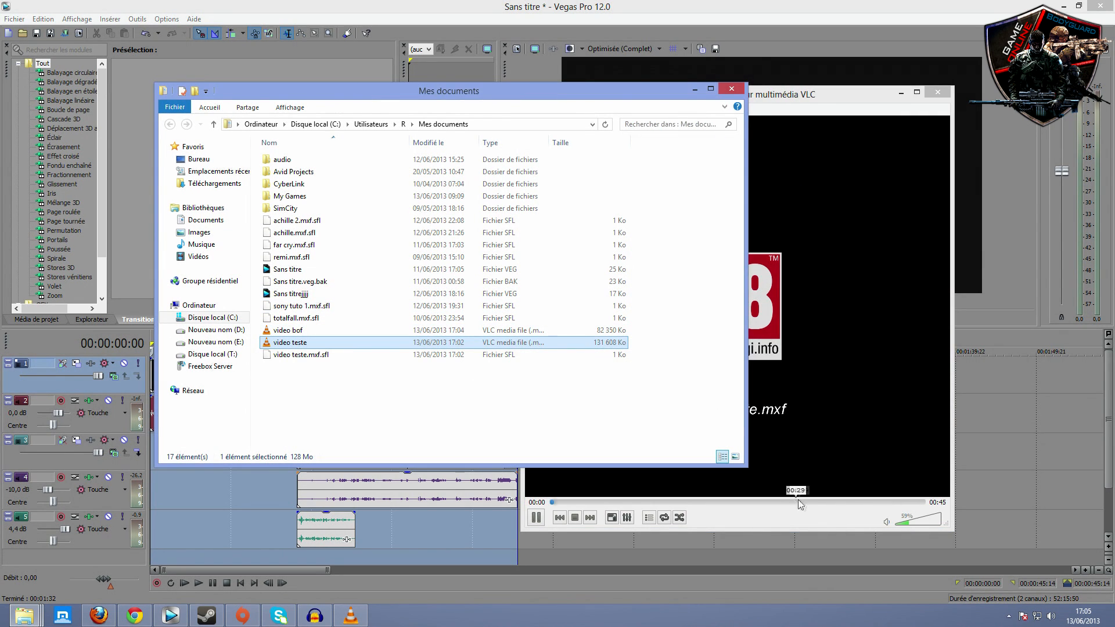
pyautogui.click(849, 502)
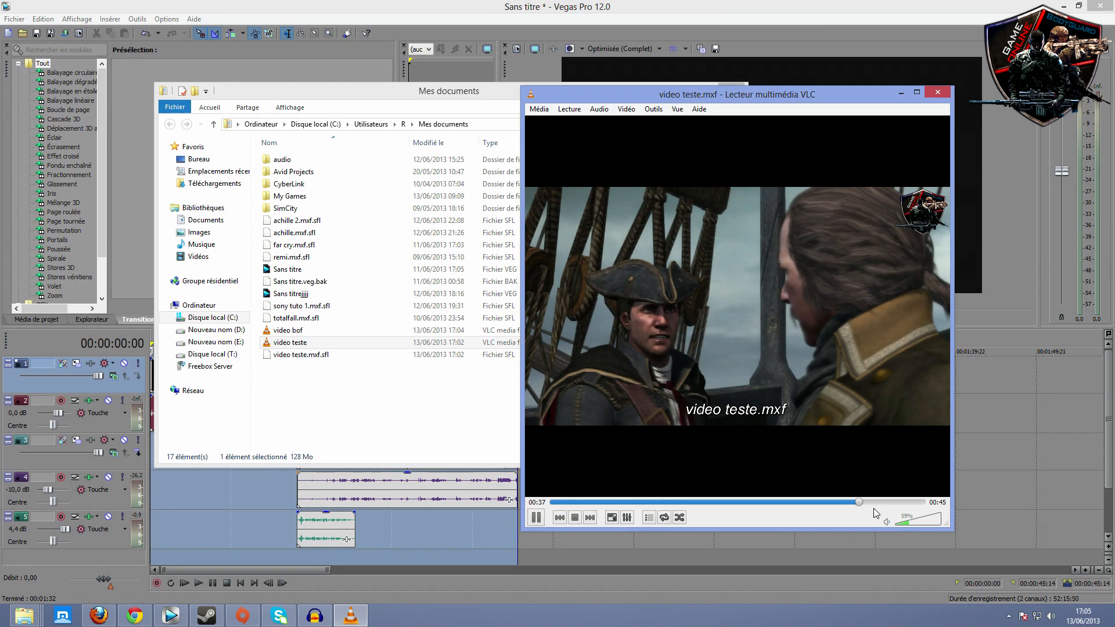
pyautogui.click(719, 503)
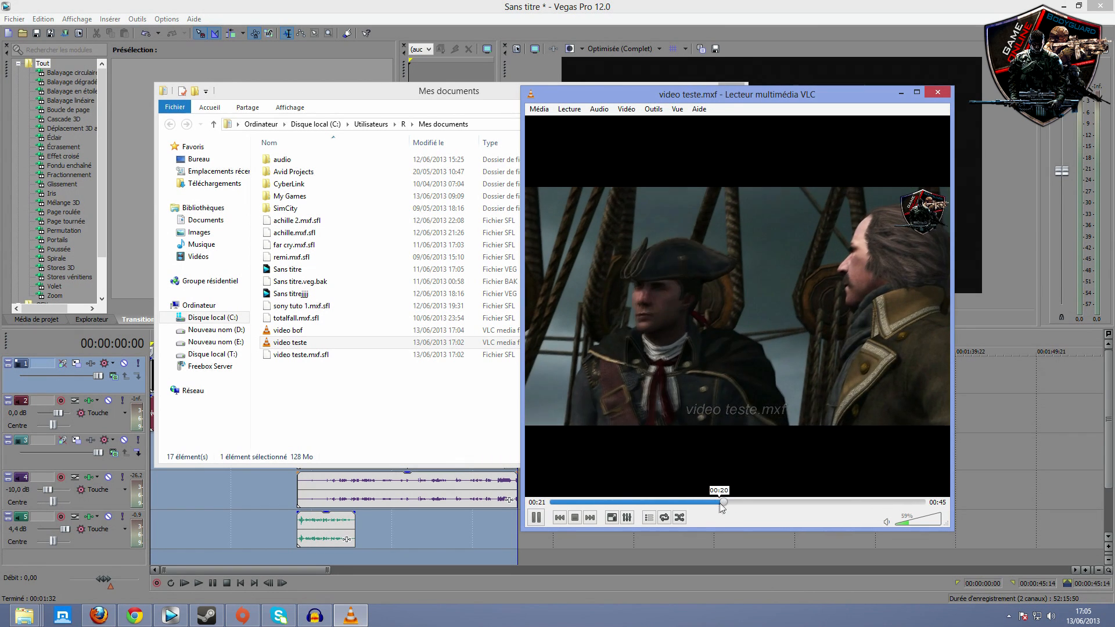
pyautogui.click(685, 502)
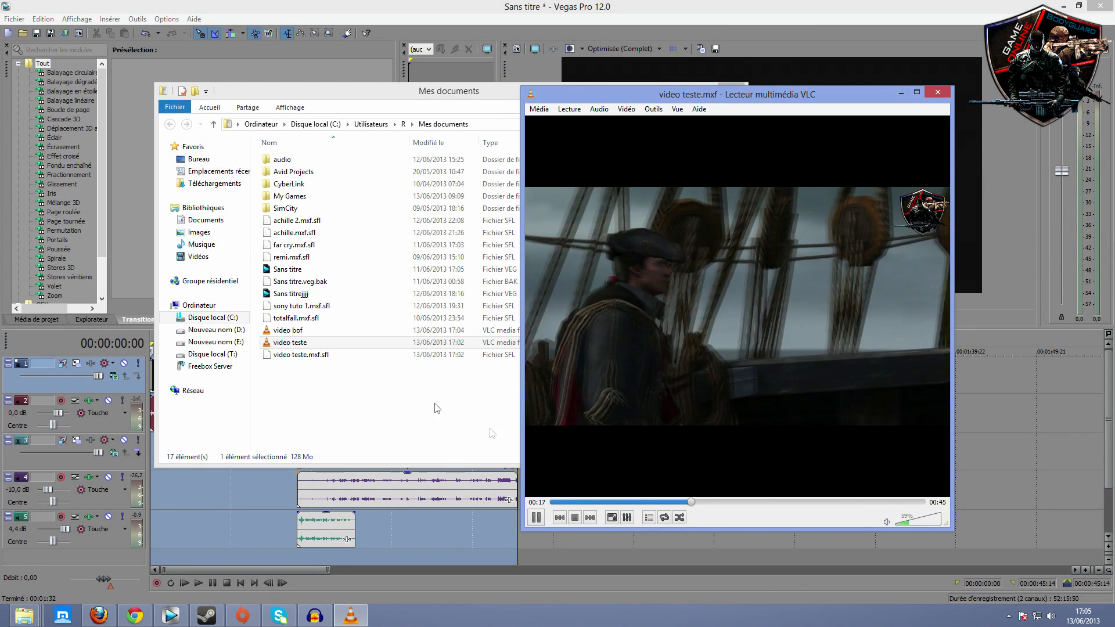
pyautogui.click(659, 502)
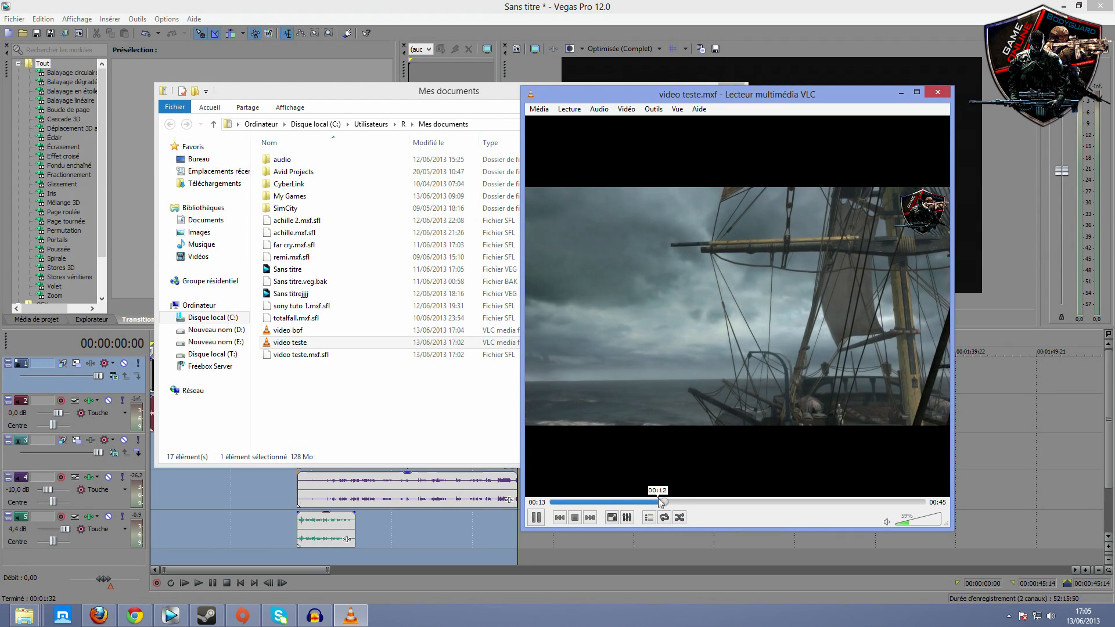
# Load video bof into VLC again and skip to about 00:14, where the intro gives way to gameplay.
pyautogui.moveTo(287, 330); pyautogui.dragTo(591, 426)
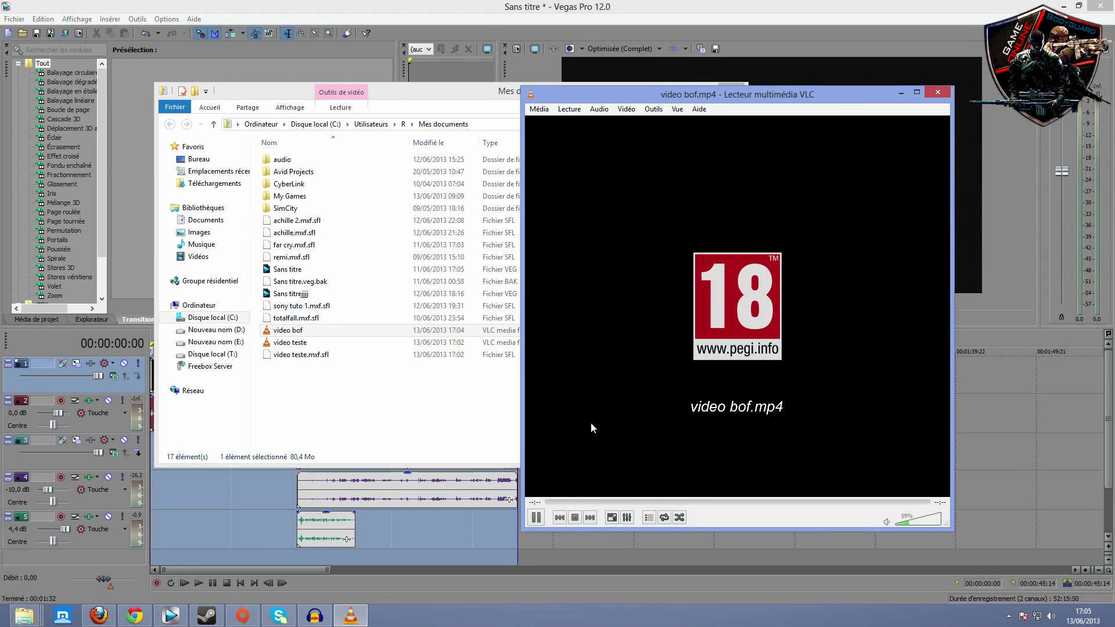
pyautogui.click(653, 501)
pyautogui.moveTo(669, 501); pyautogui.dragTo(686, 502)
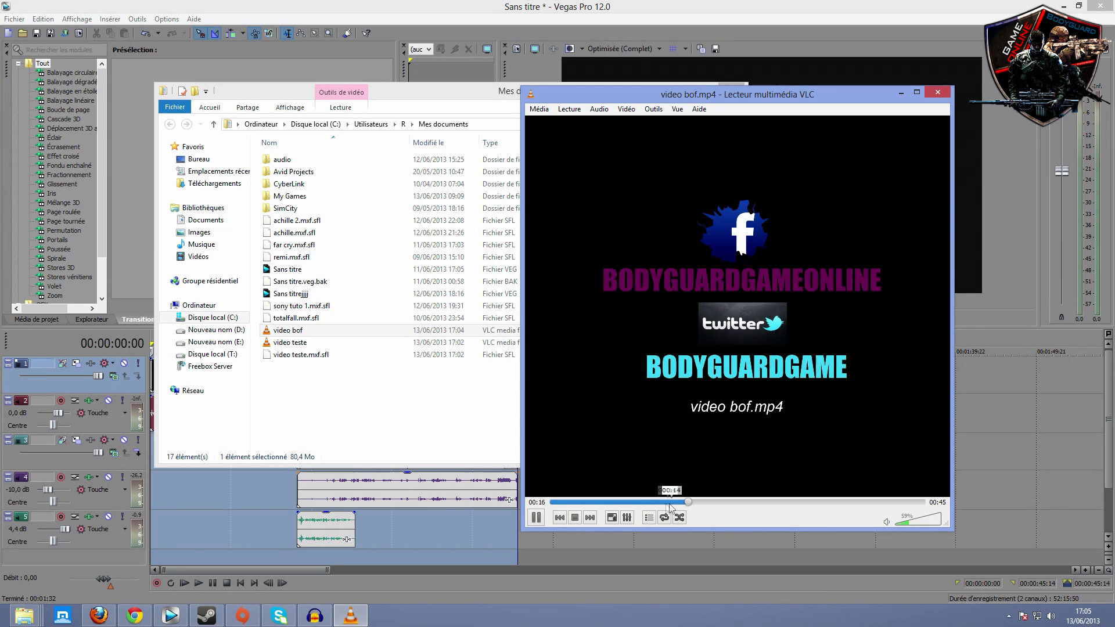
pyautogui.click(669, 502)
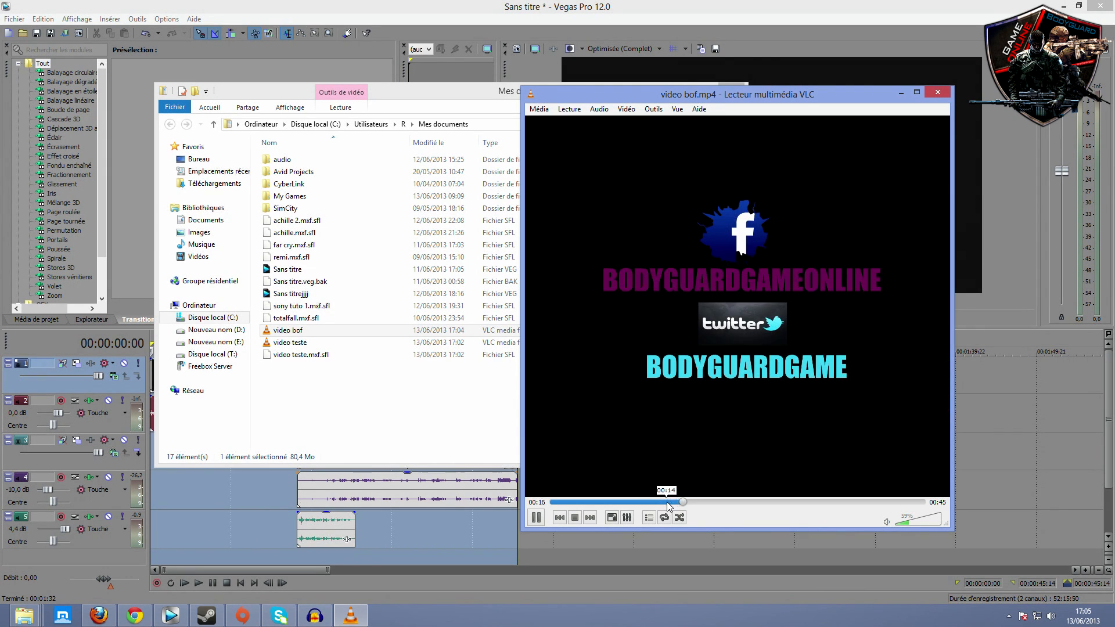
# Load video teste back into VLC, skip into the video, and view the gameplay briefly in full screen.
pyautogui.moveTo(290, 342); pyautogui.dragTo(562, 464)
pyautogui.click(604, 502)
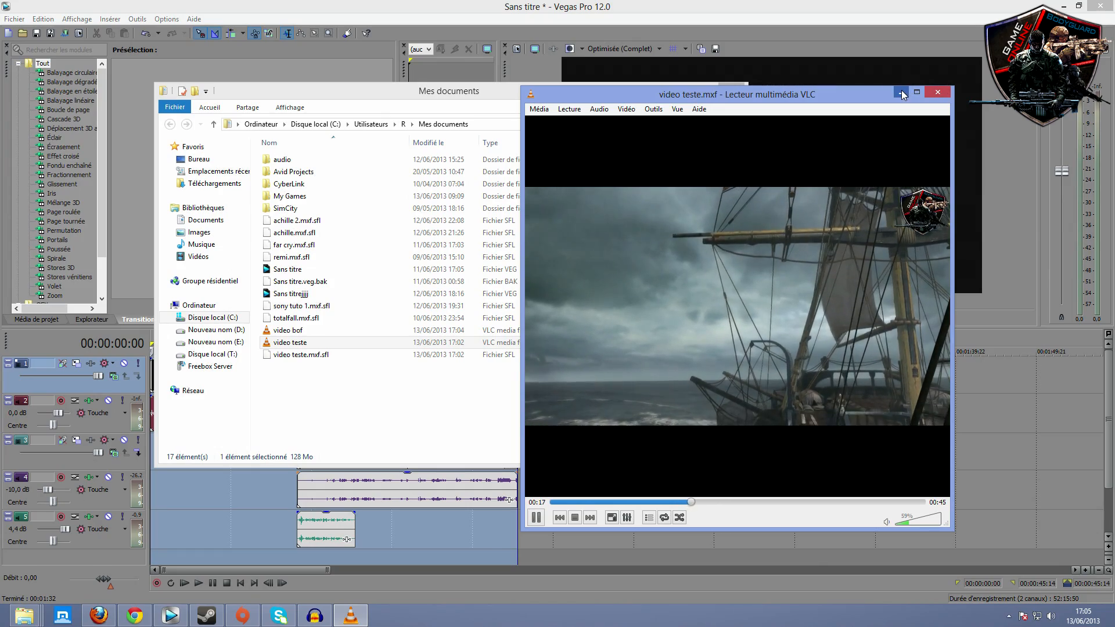
pyautogui.doubleClick(807, 217)
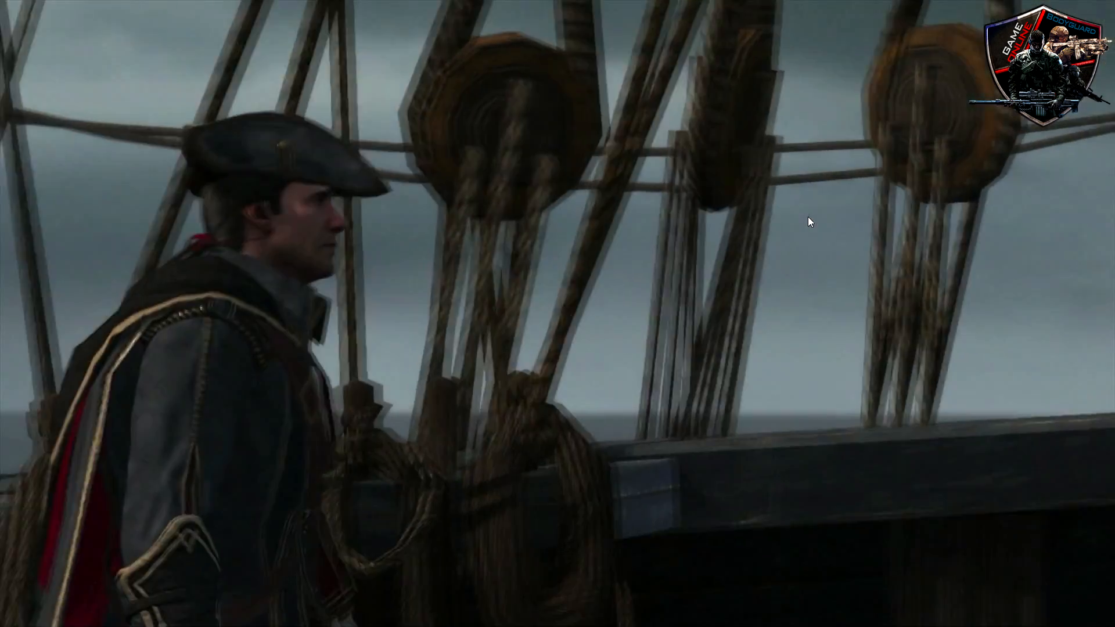
pyautogui.doubleClick(807, 217)
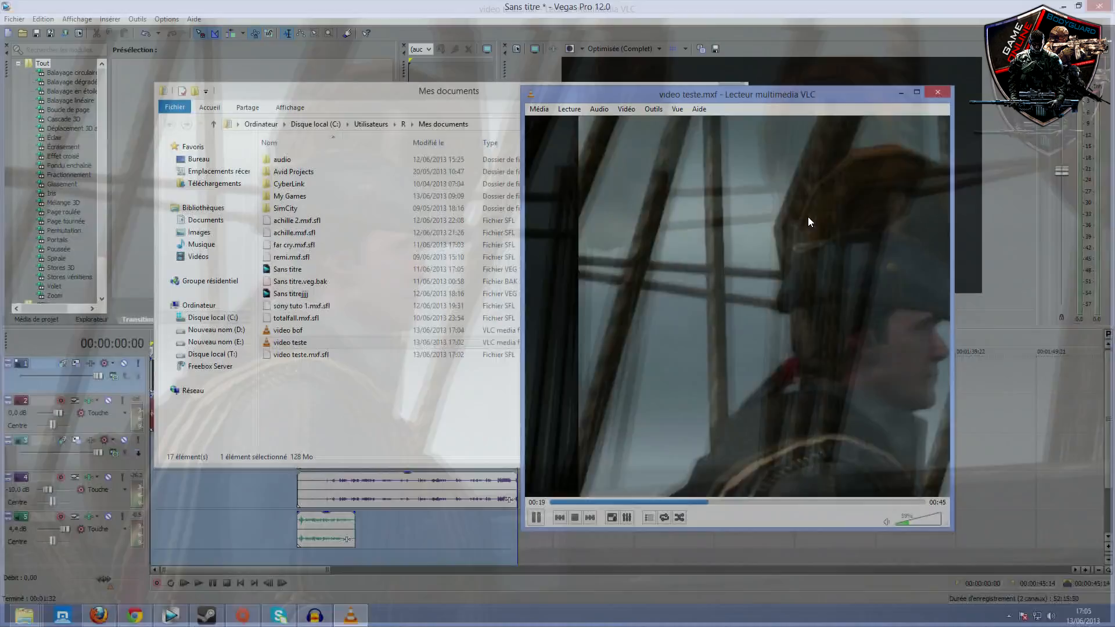
# Play video bof in VLC in full screen, skip through the gameplay to about 00:34, and close the player.
pyautogui.doubleClick(320, 329)
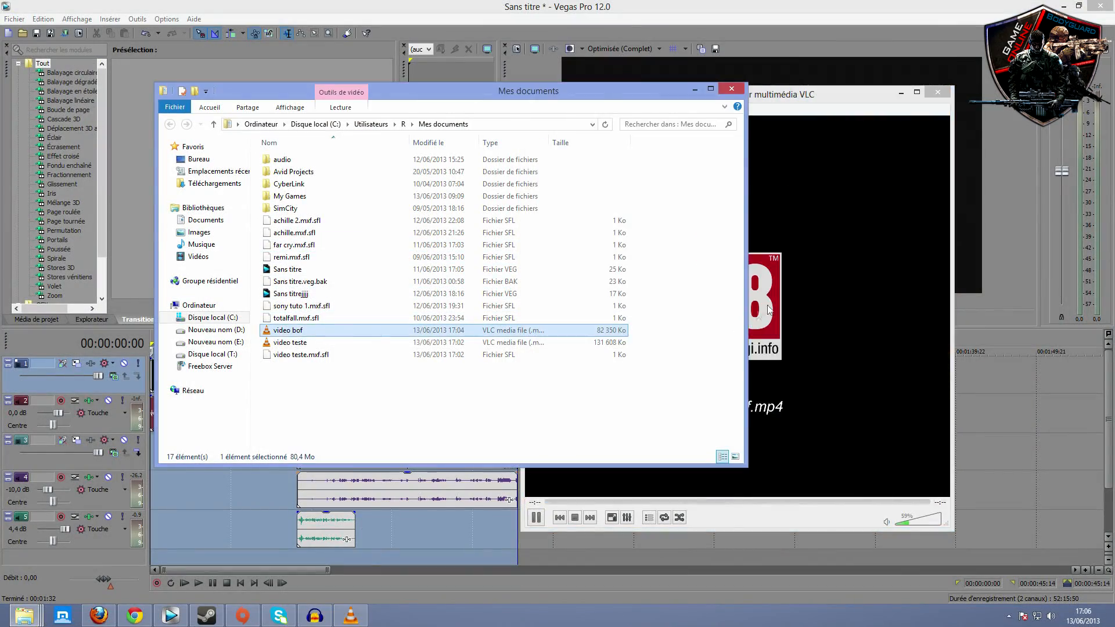
pyautogui.doubleClick(803, 287)
pyautogui.click(500, 596)
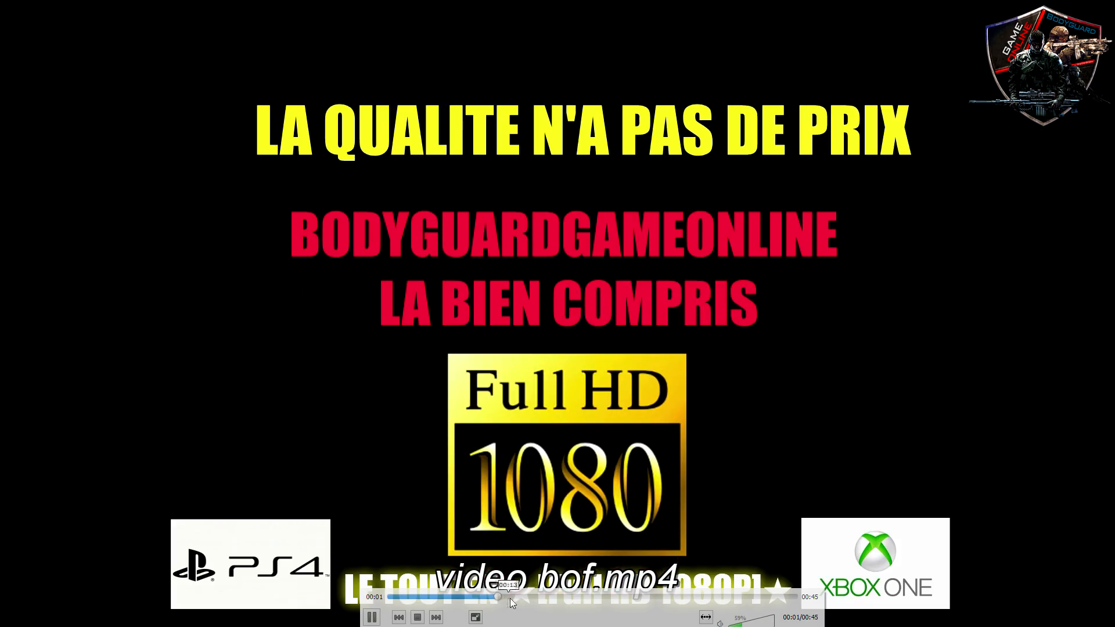
pyautogui.moveTo(532, 600); pyautogui.dragTo(562, 598)
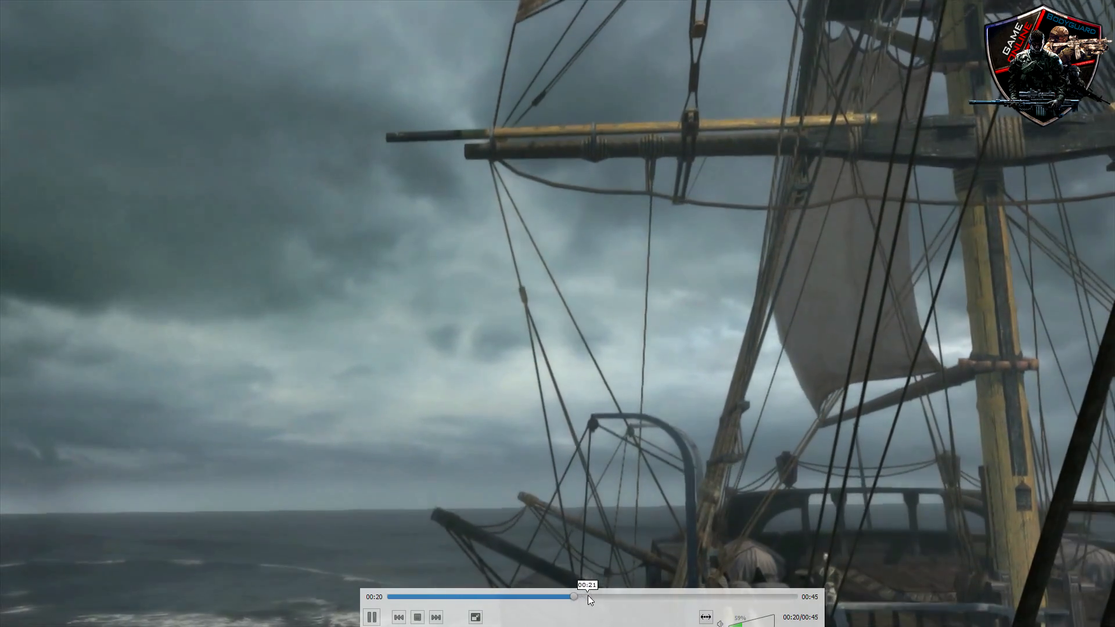
pyautogui.click(598, 594)
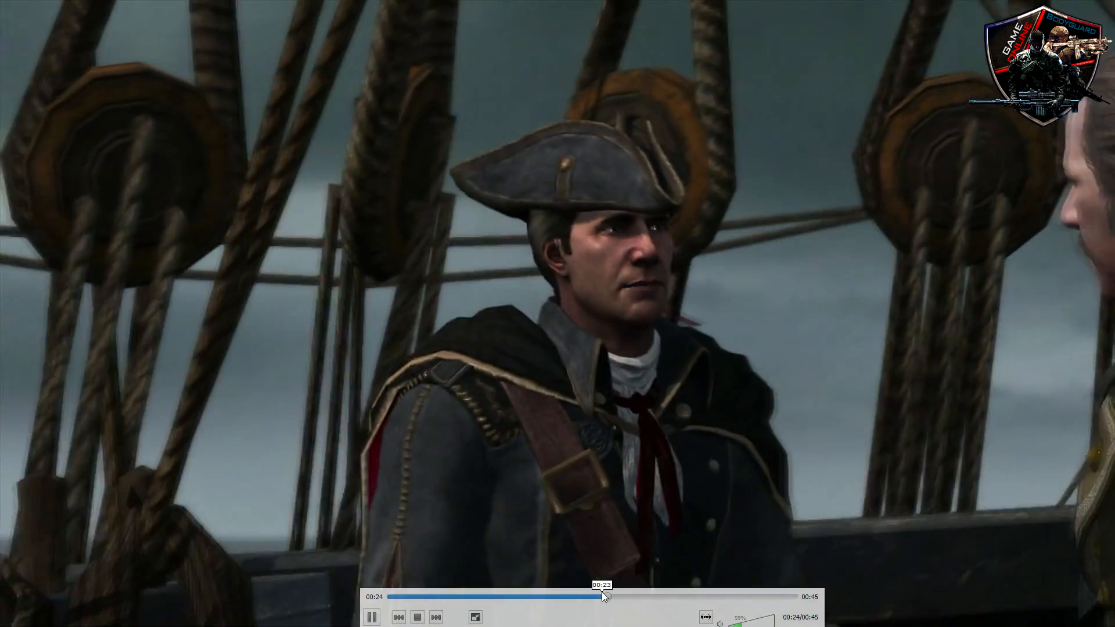
pyautogui.moveTo(601, 594); pyautogui.dragTo(681, 594)
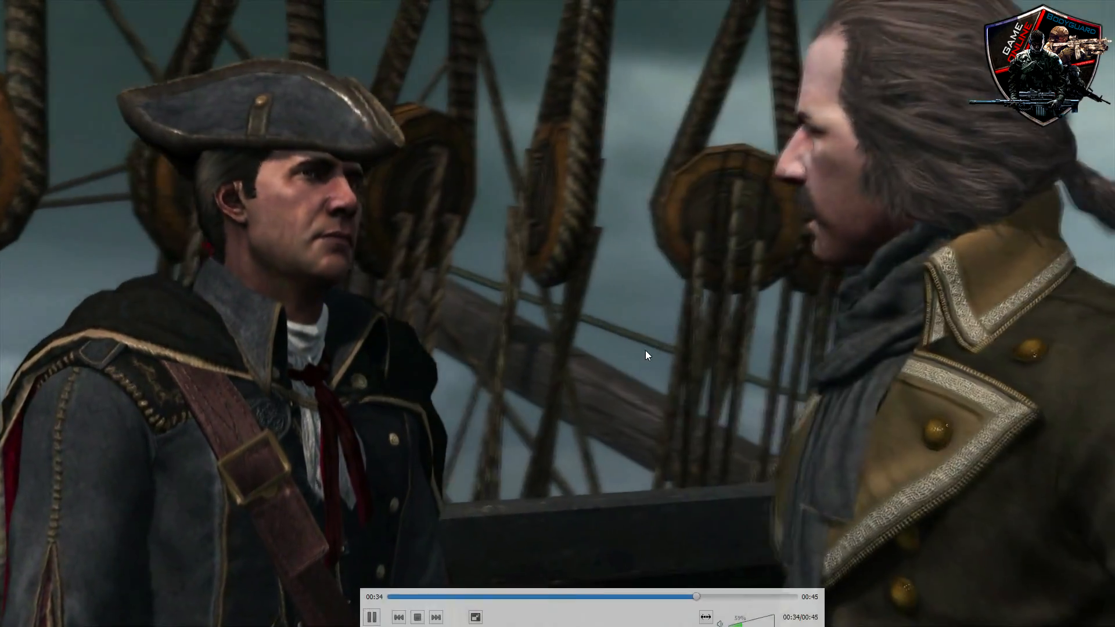
pyautogui.doubleClick(645, 351)
pyautogui.click(937, 93)
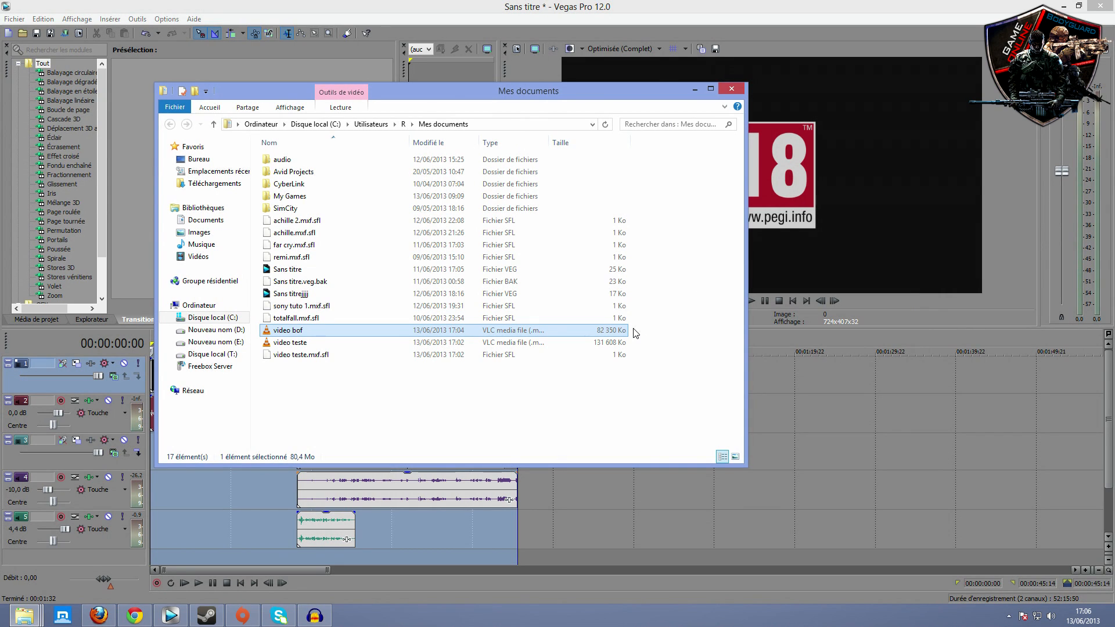
# Compare the file sizes of video bof and video teste in Mes documents, recheck the folder, and return to the Vegas Pro project.
pyautogui.moveTo(635, 335); pyautogui.dragTo(631, 343)
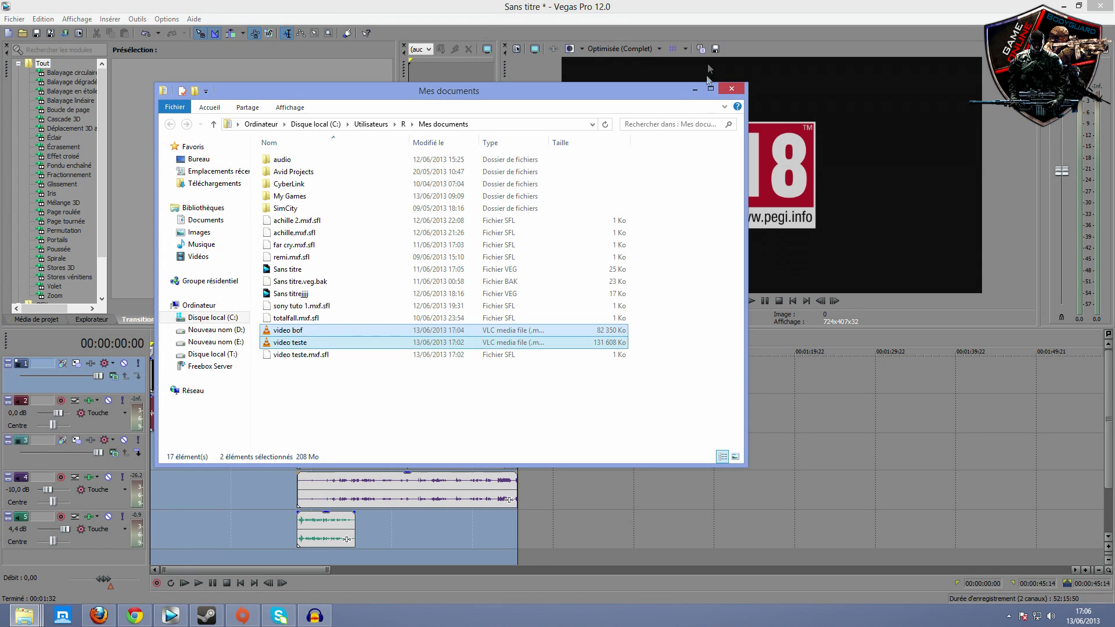
pyautogui.click(696, 89)
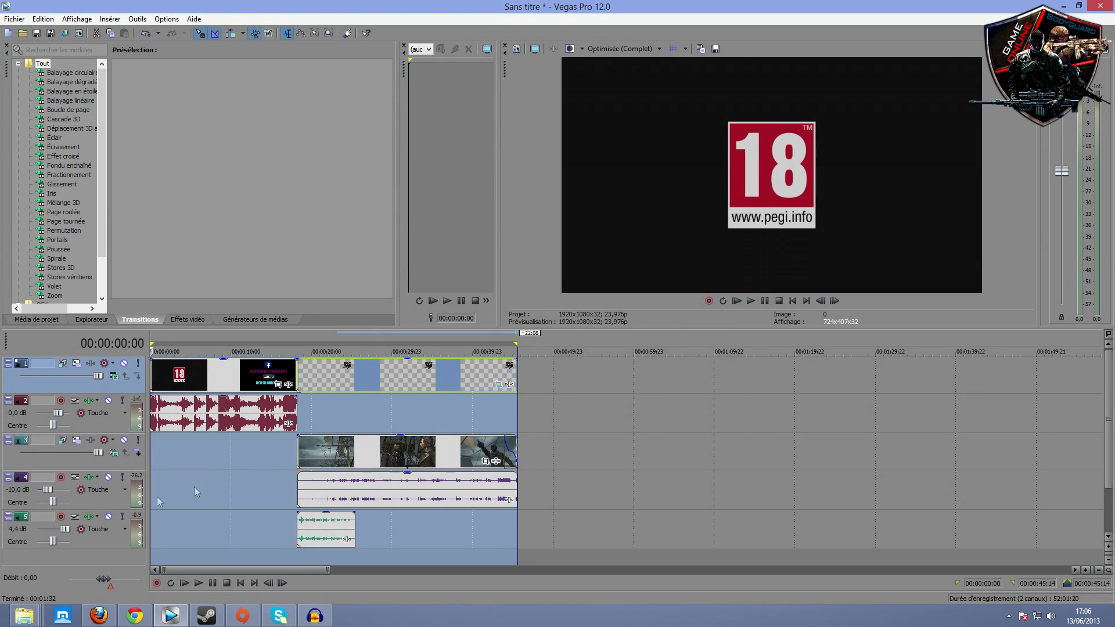
pyautogui.click(23, 615)
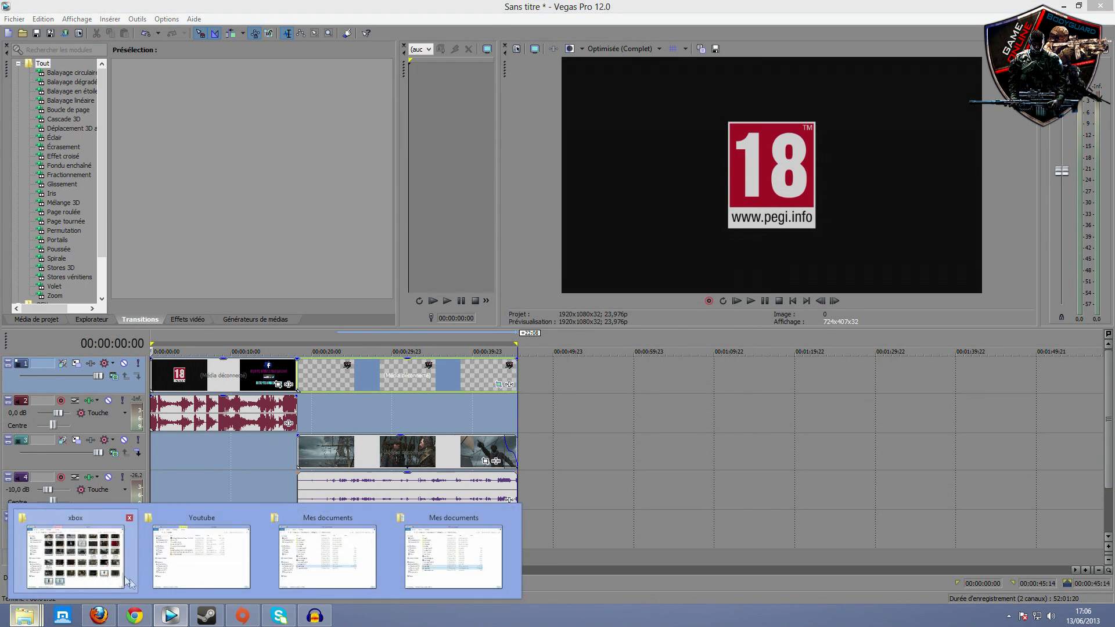
pyautogui.click(355, 563)
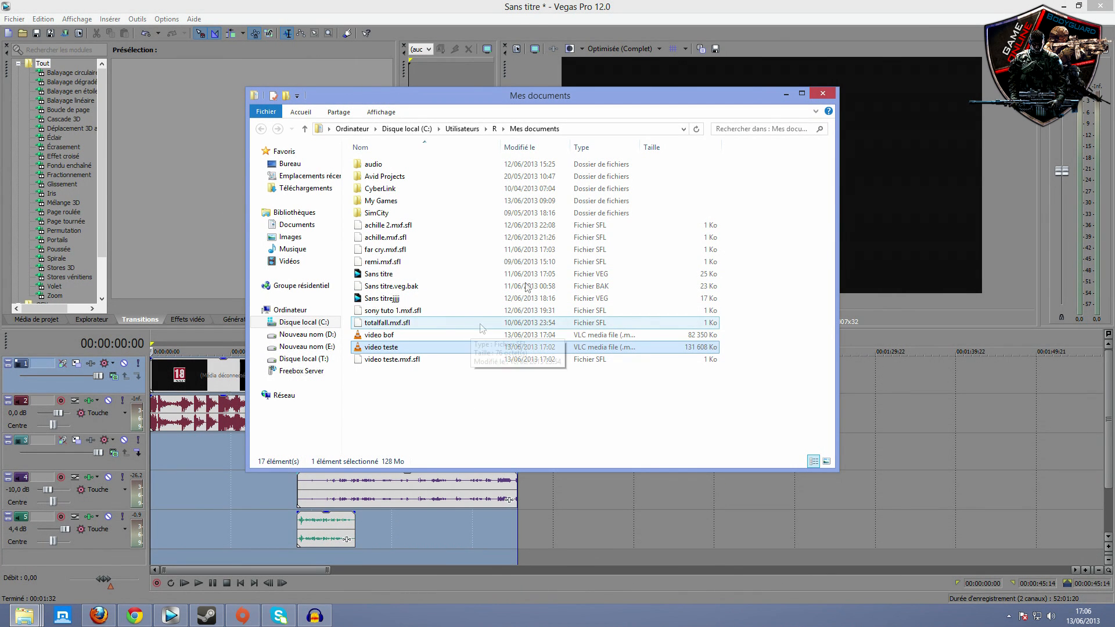
pyautogui.click(786, 94)
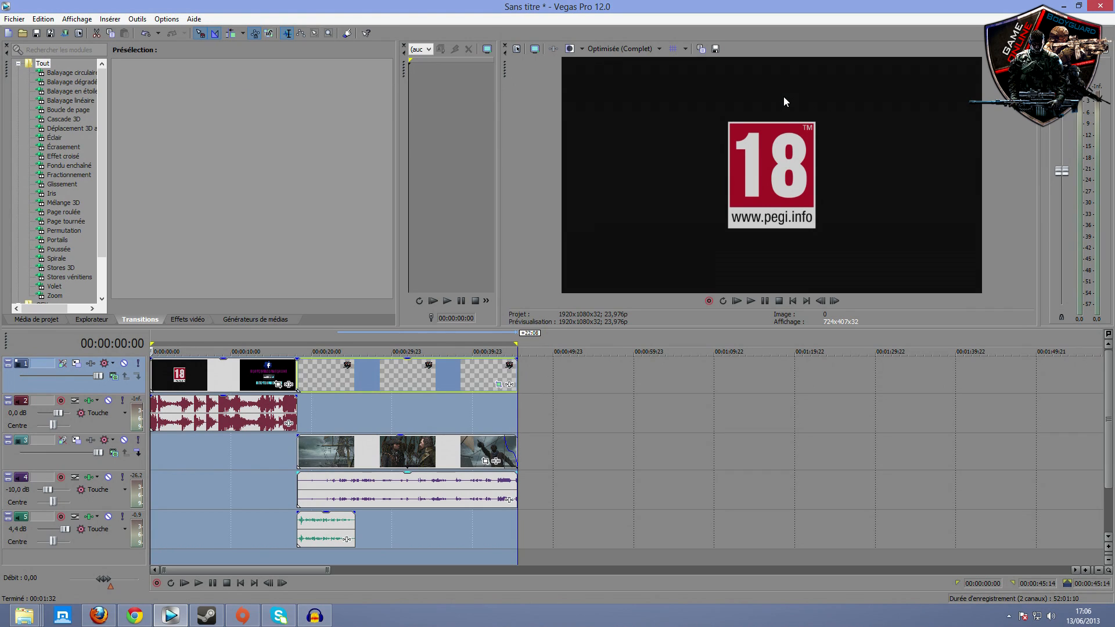